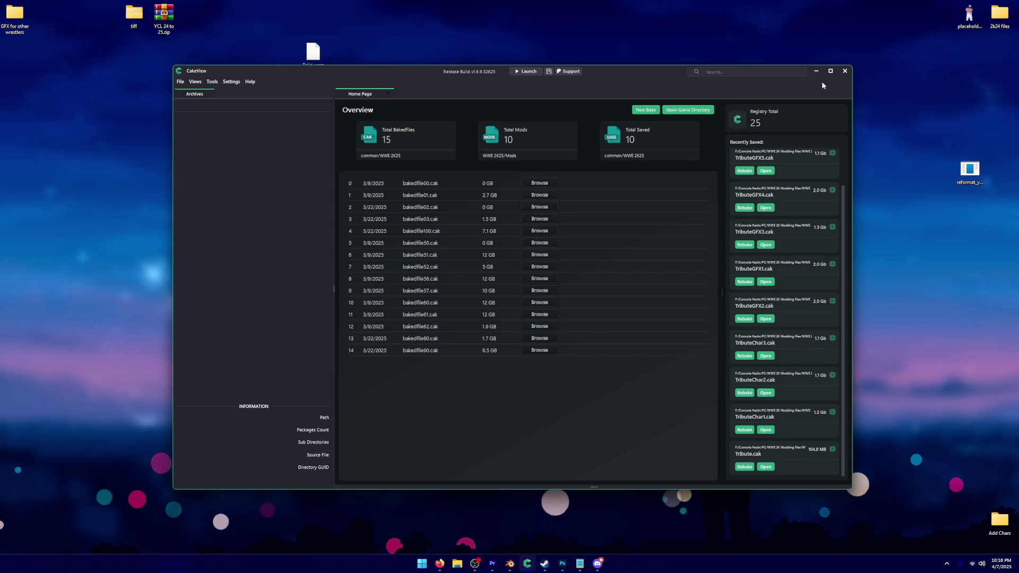
Minimize CakeView and regroup the video-tool shortcuts on the desktop
click(820, 72)
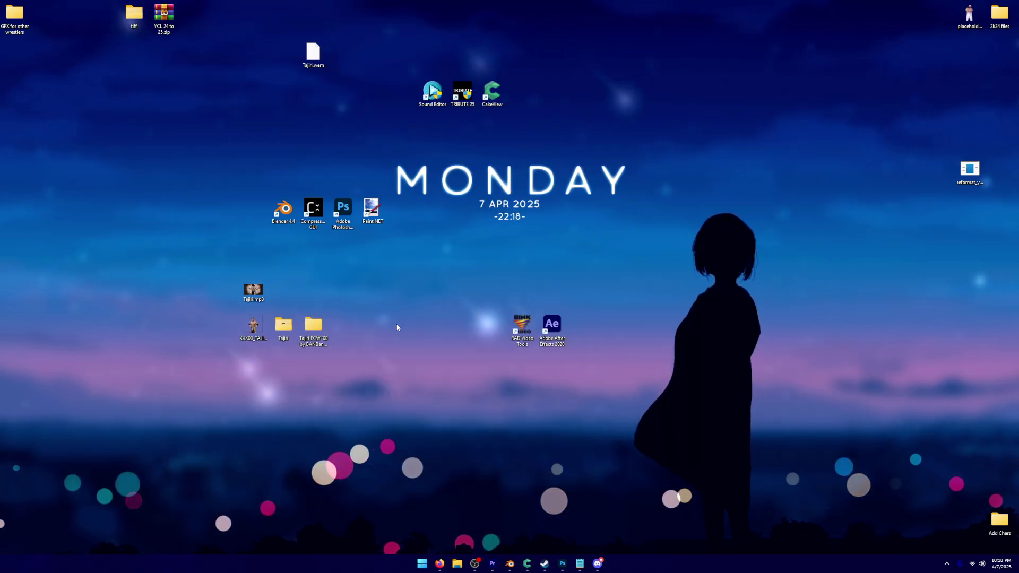
drag(553, 326, 522, 288)
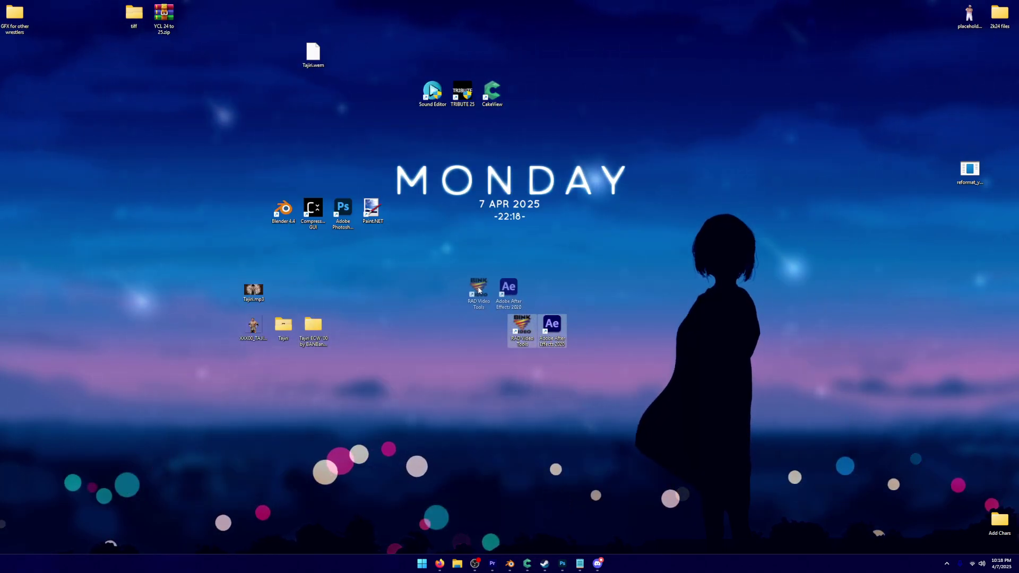
Launch RAD Video Tools and browse to TRIBUTE 25 > BakeMe > Movies > GFX > Tajiri, selecting Stage_ThunderDomeNXT.bk2
double_click(491, 289)
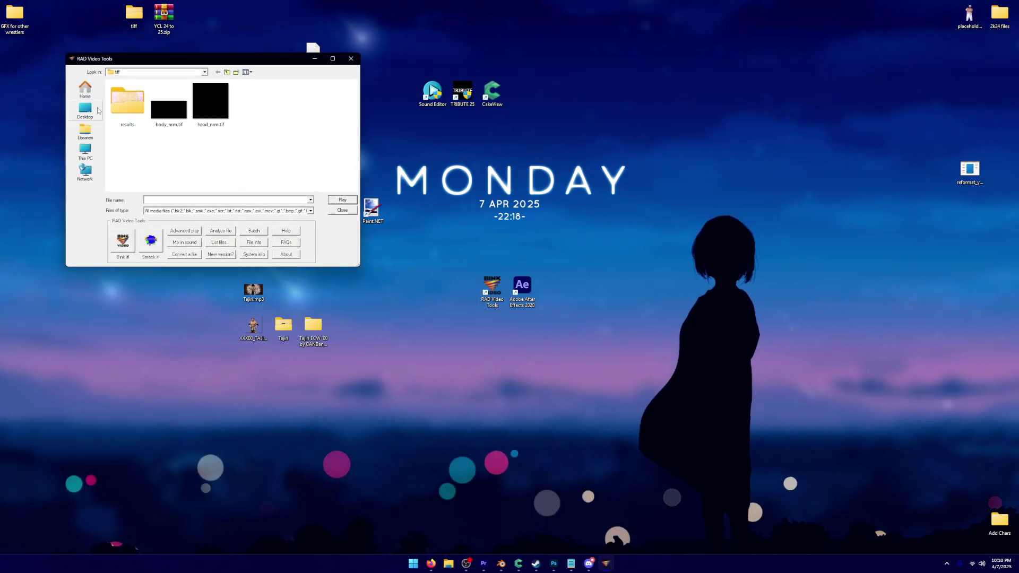
click(86, 111)
click(86, 89)
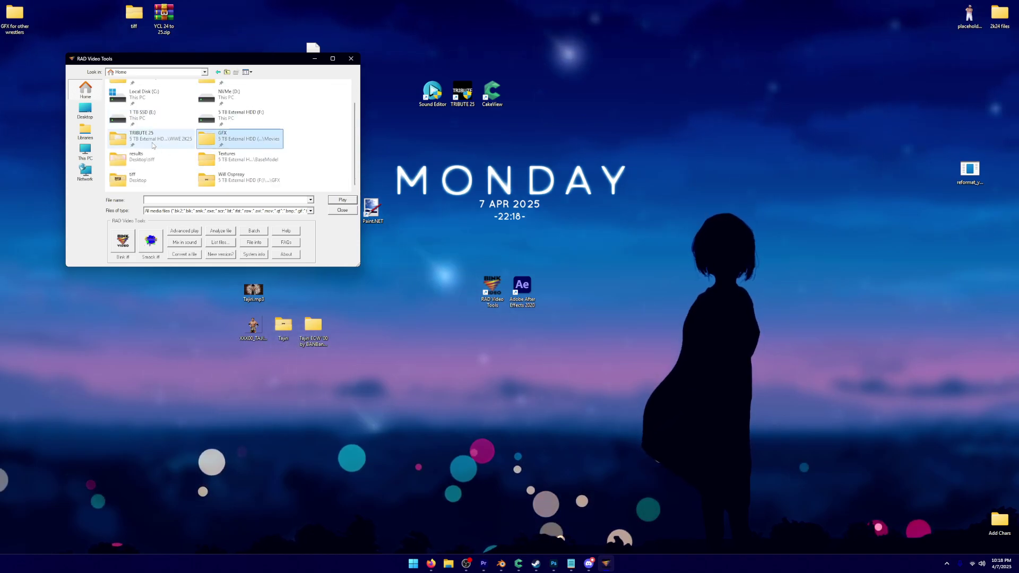
double_click(233, 146)
double_click(151, 142)
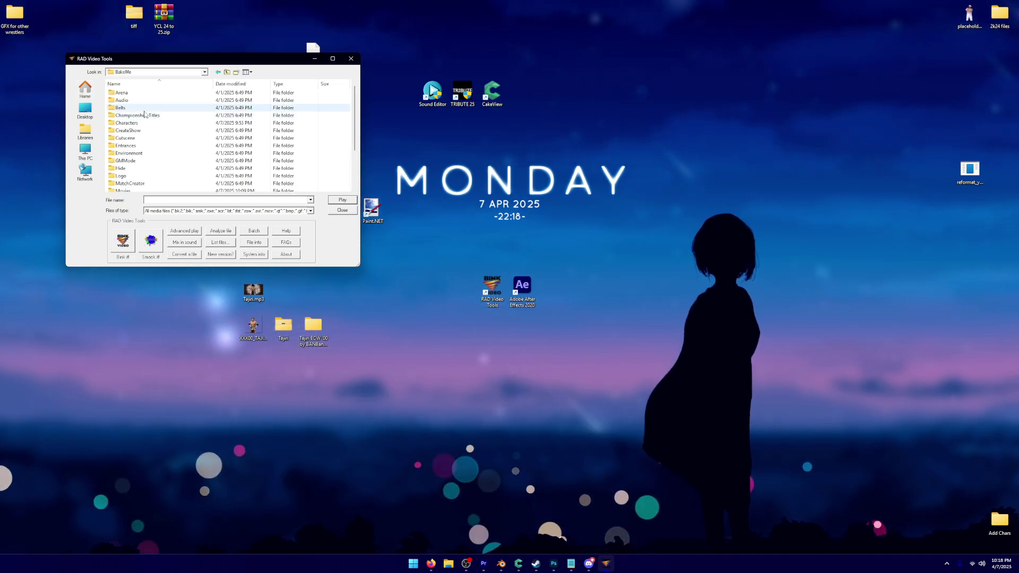
scroll(145, 148, down, 2)
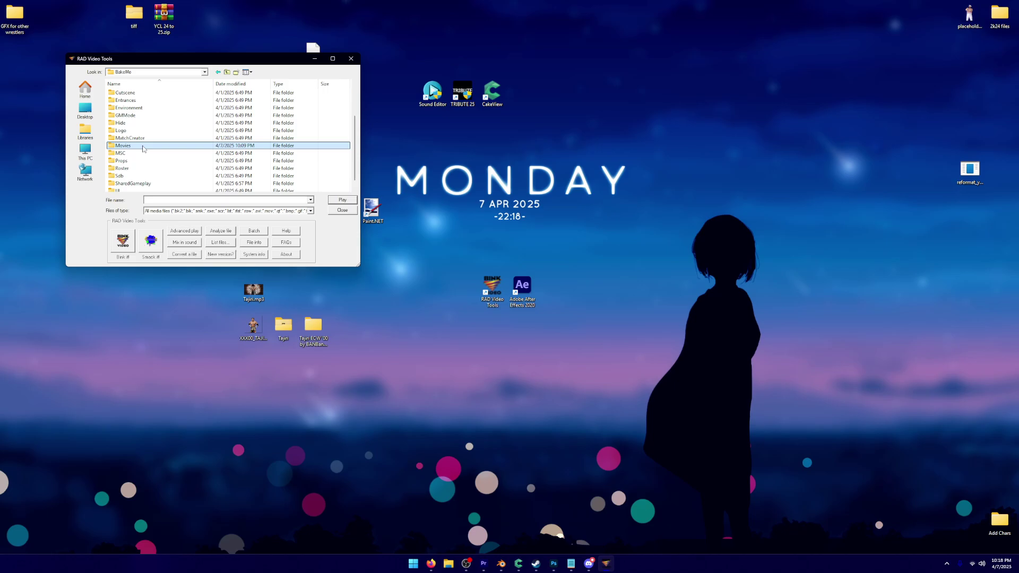
double_click(145, 148)
double_click(145, 94)
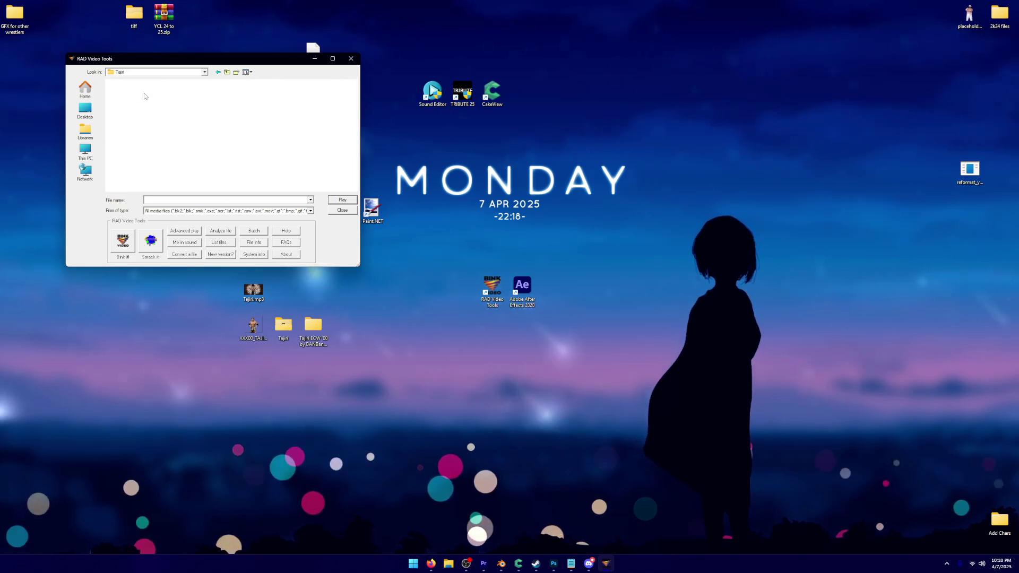
double_click(144, 93)
click(148, 116)
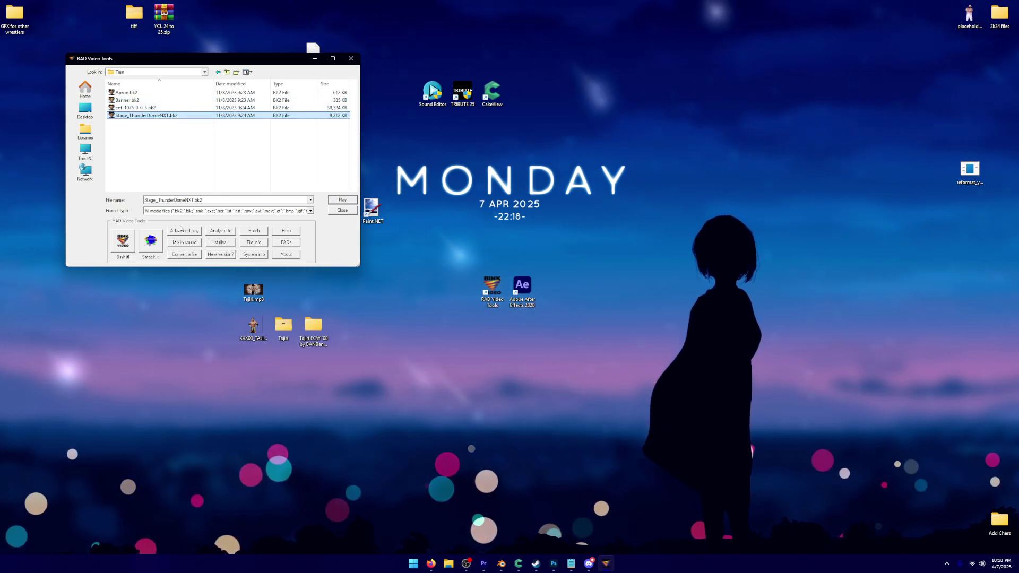
Convert Stage_ThunderDomeNXT.bk2 to AVI output and dismiss the finished conversion report
double_click(147, 115)
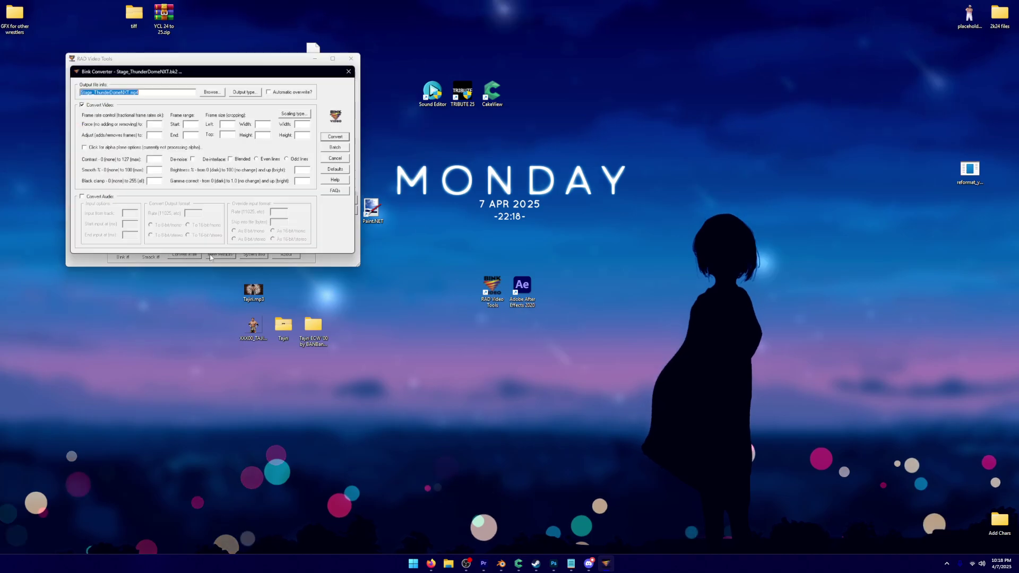
click(246, 91)
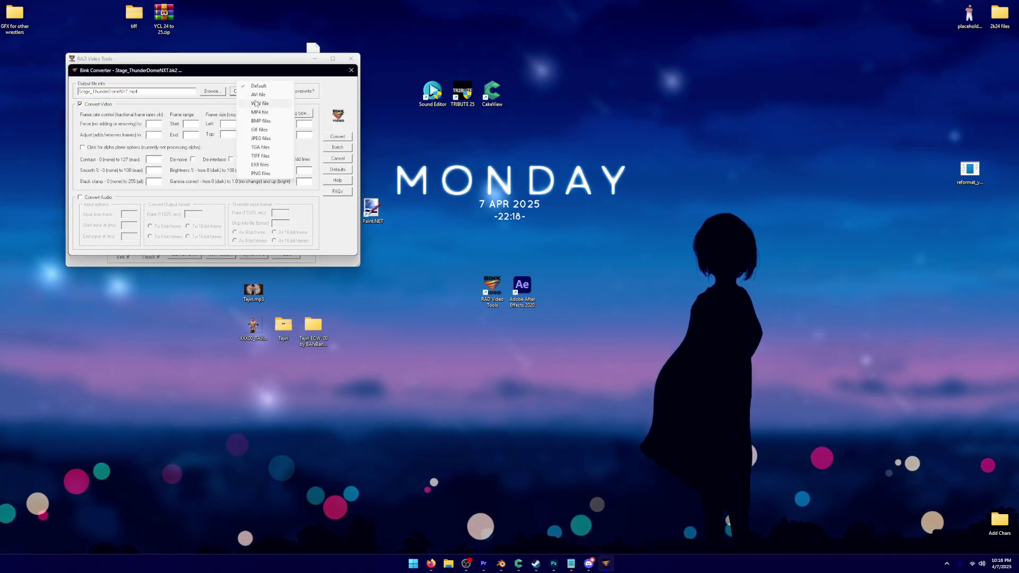
click(255, 97)
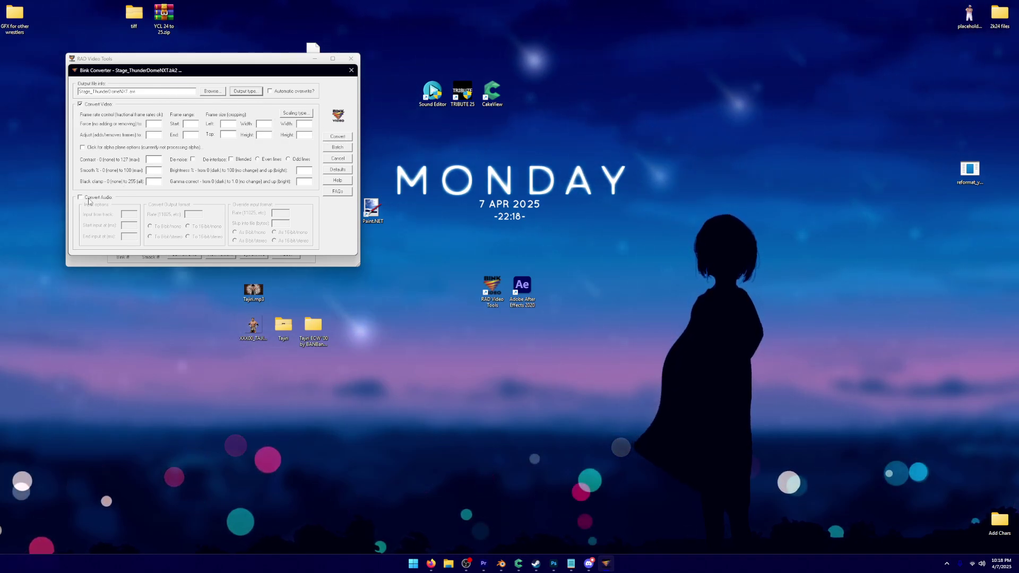
click(338, 136)
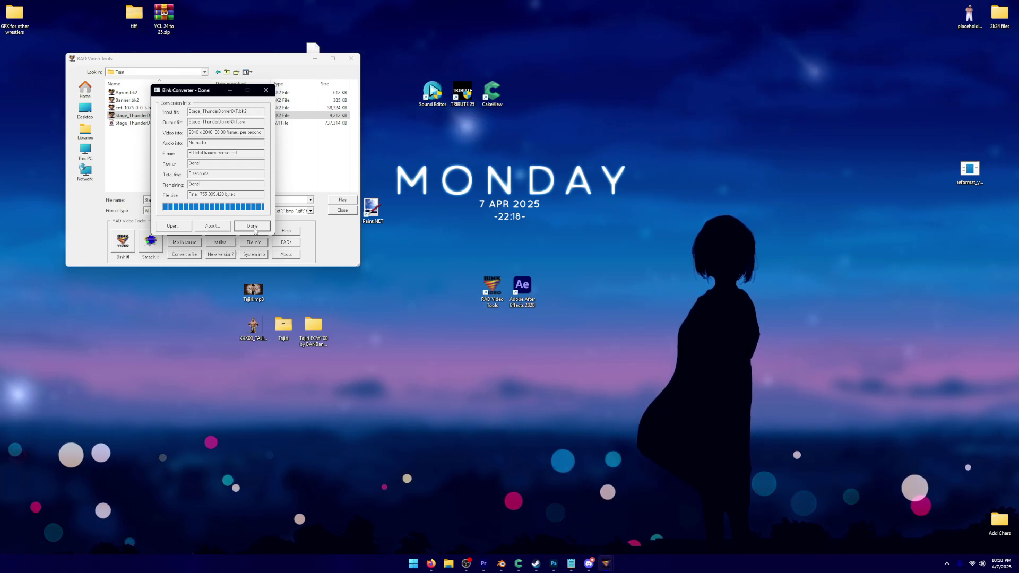
click(253, 226)
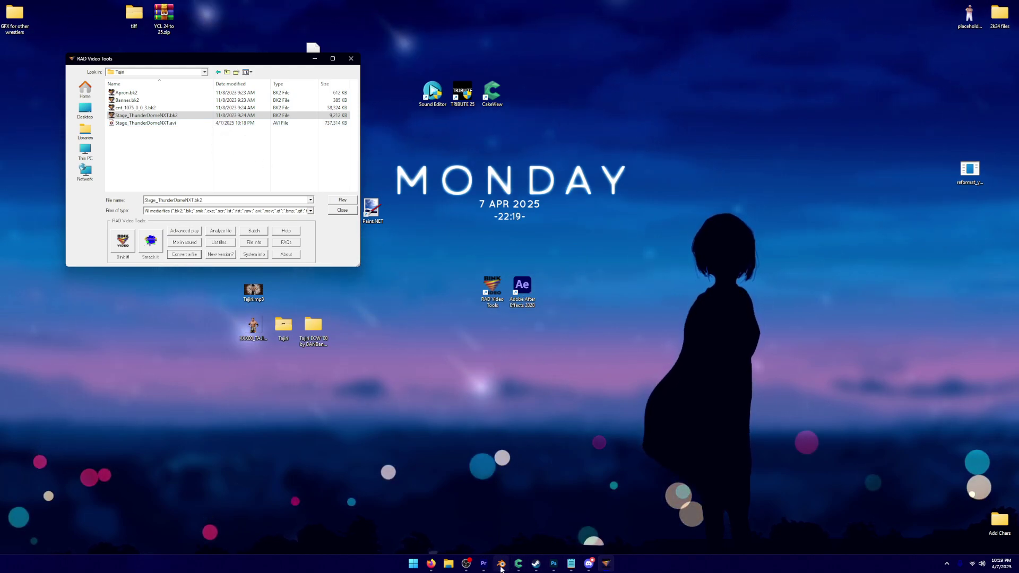
mouse_move(467, 563)
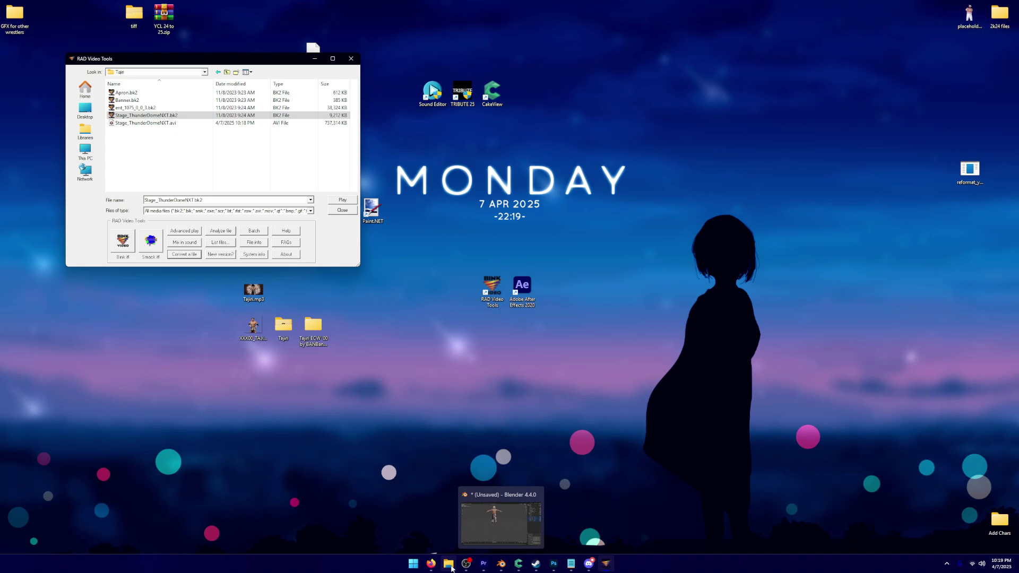
Drag the 2K22+ to 2K25 Stage Template file from Downloads onto the desktop
key(super+e)
click(399, 350)
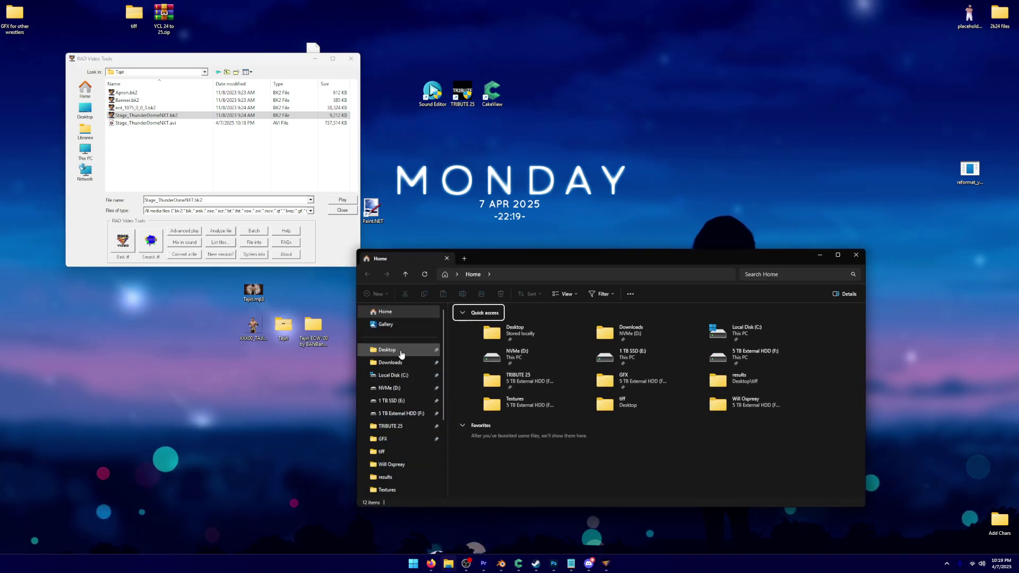
click(390, 362)
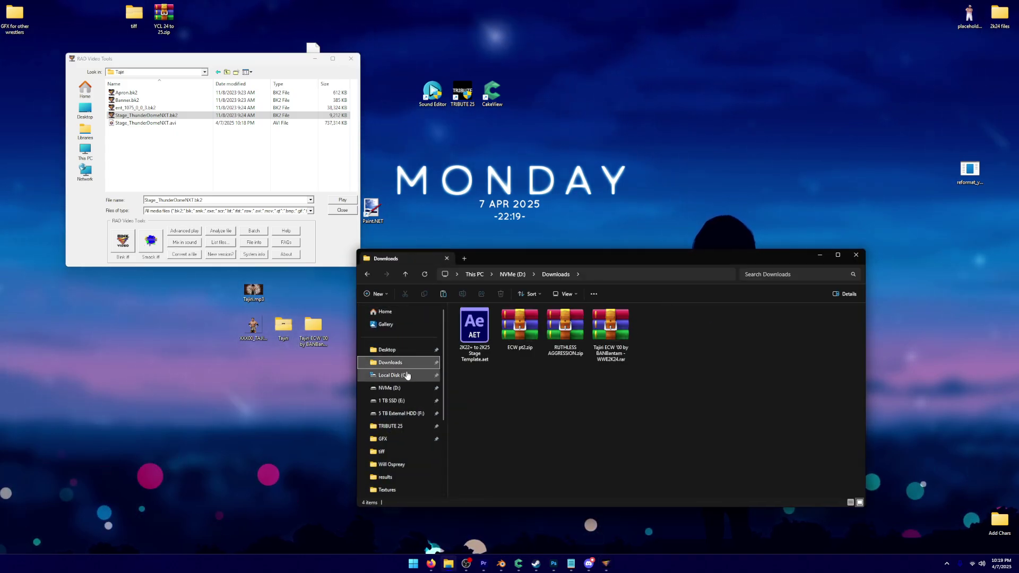
drag(475, 335, 705, 138)
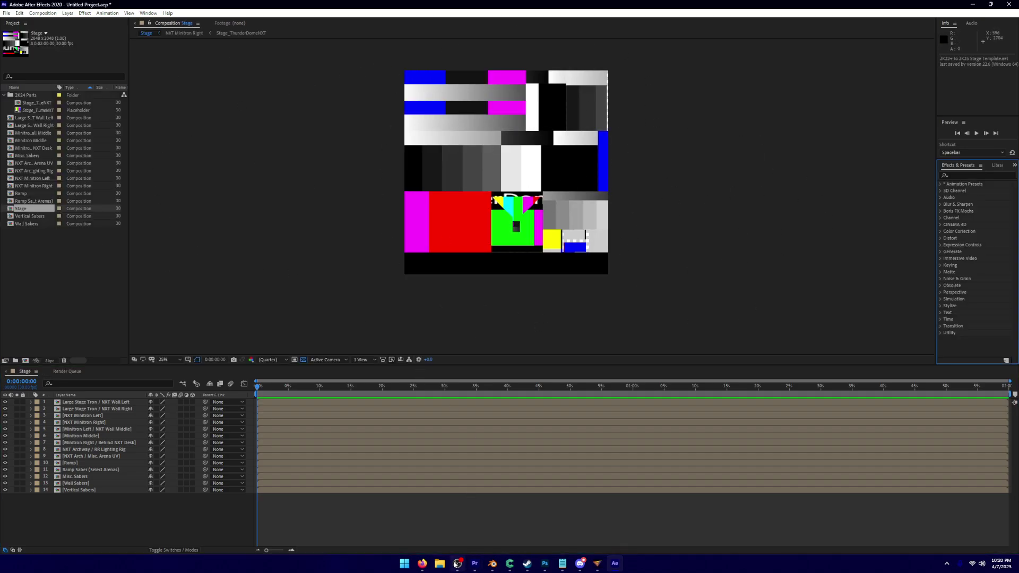
Replace the placeholder footage with Stage_ThunderDomeNXT.avi from BakeMe > Movies > GFX > Tajiri
double_click(37, 110)
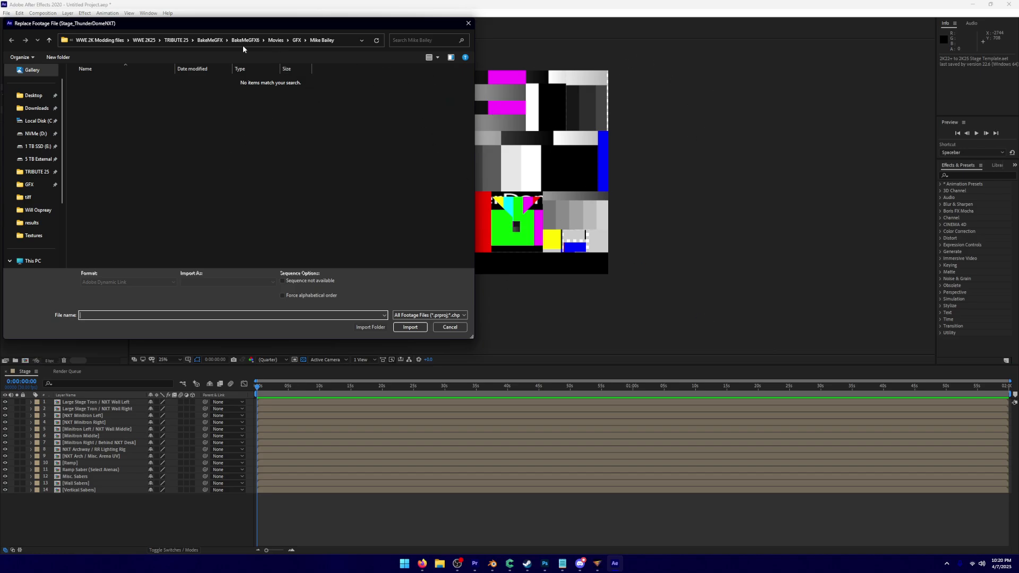
click(176, 40)
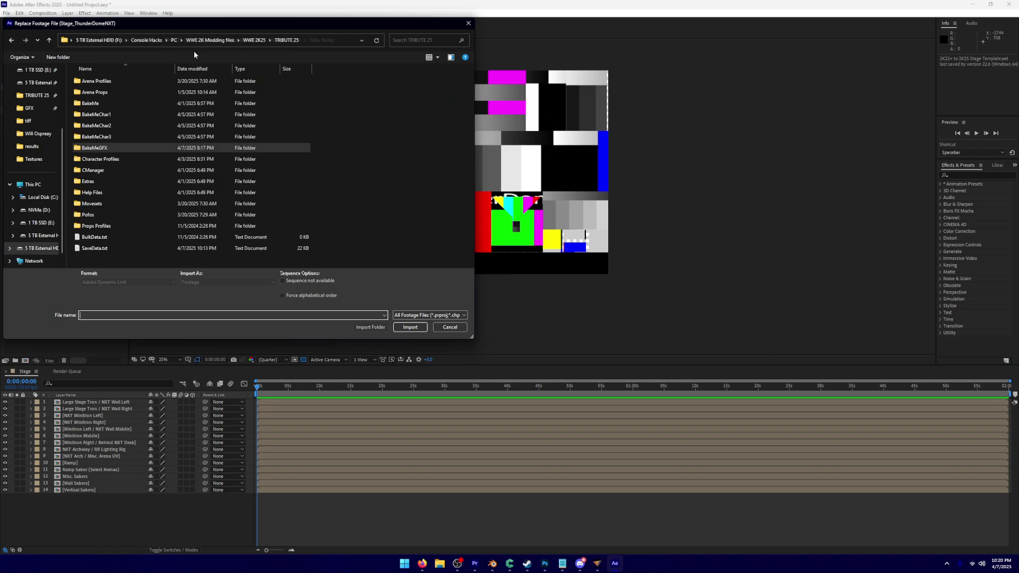
double_click(124, 104)
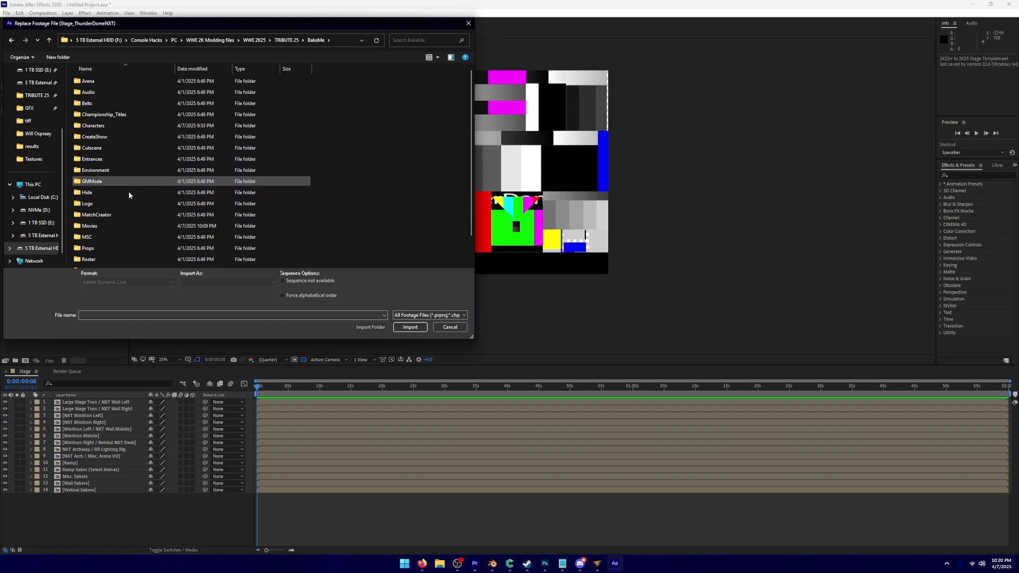
double_click(122, 226)
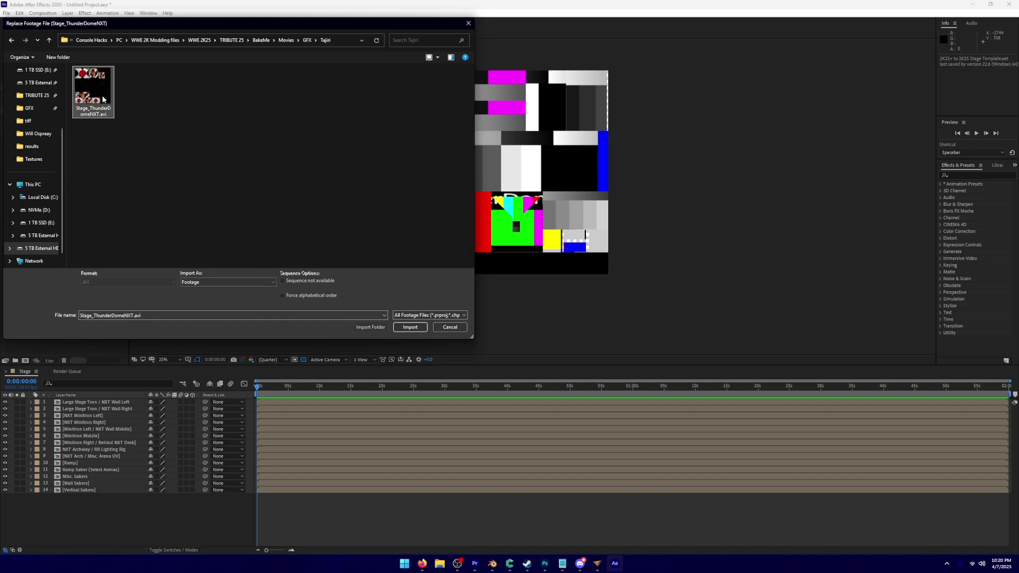
double_click(93, 91)
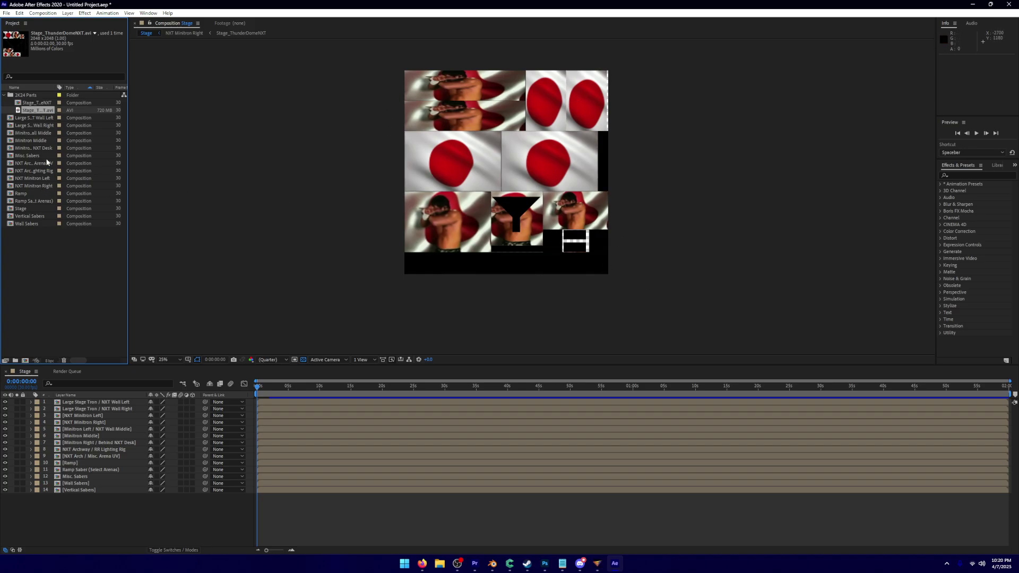
Play back and scrub the Stage composition to locate where the footage ends
click(976, 133)
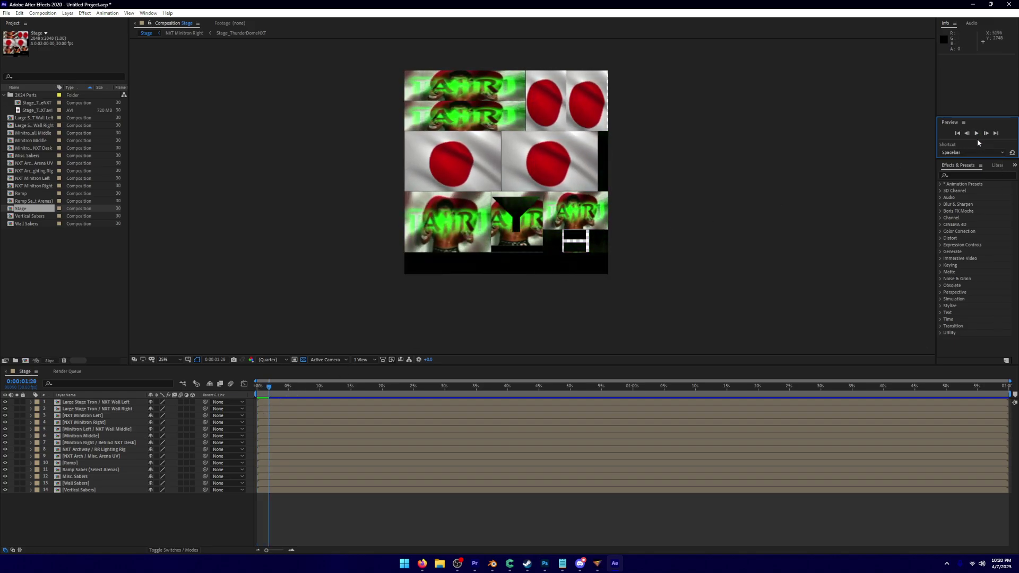
click(977, 134)
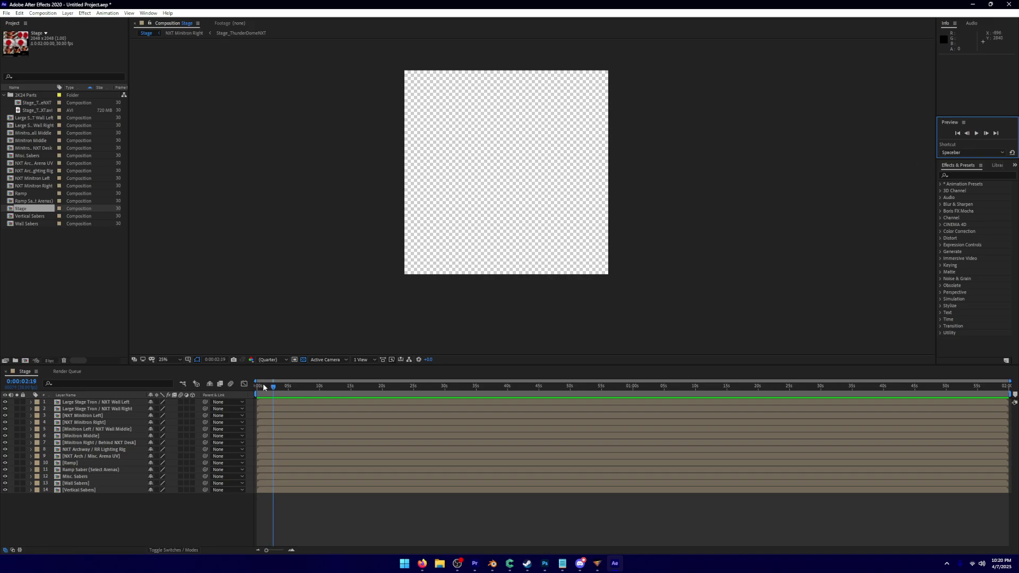
drag(264, 388, 271, 389)
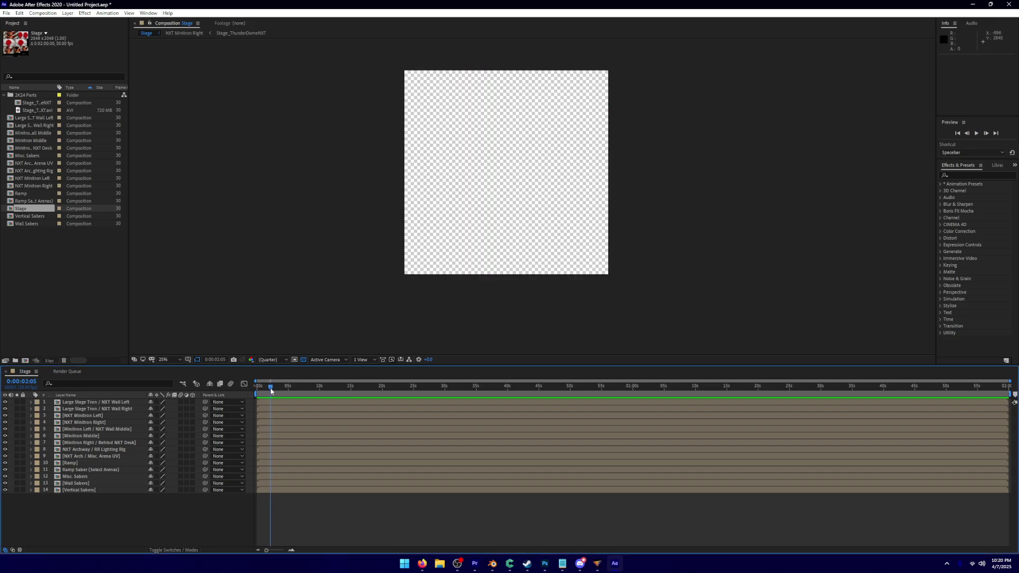
drag(272, 390, 270, 390)
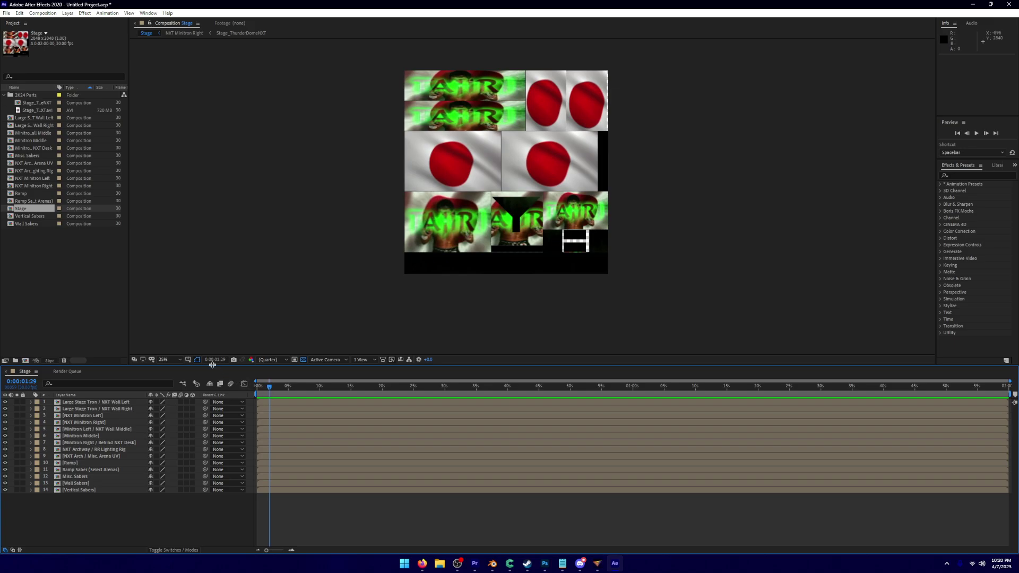
drag(270, 390, 270, 390)
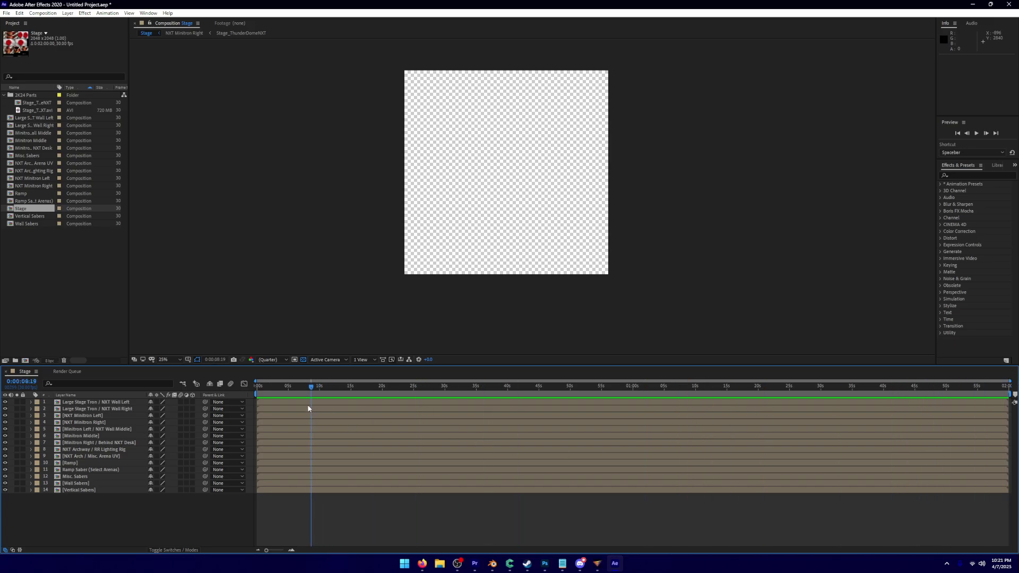
drag(294, 411, 271, 417)
Jump to 0:00:01:29, the last visible footage frame, via Go to Time
key(alt+shift+j)
text(2:0)
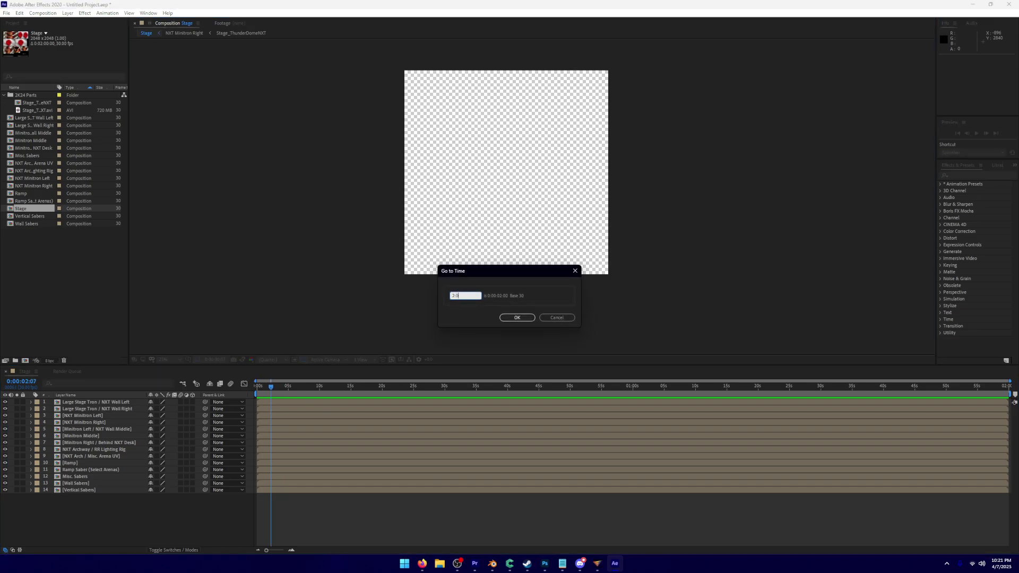
key(Return)
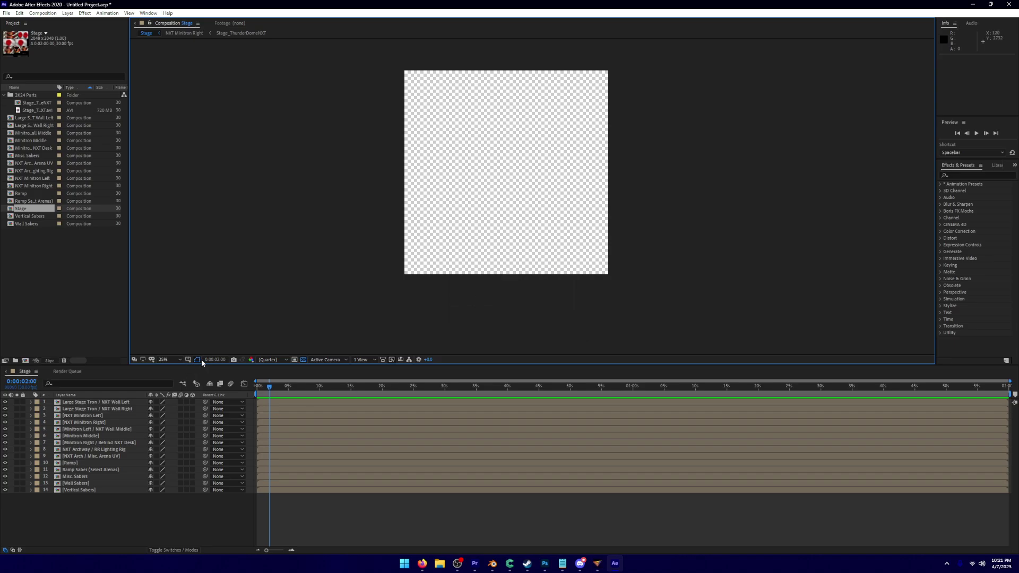
key(alt+shift+j)
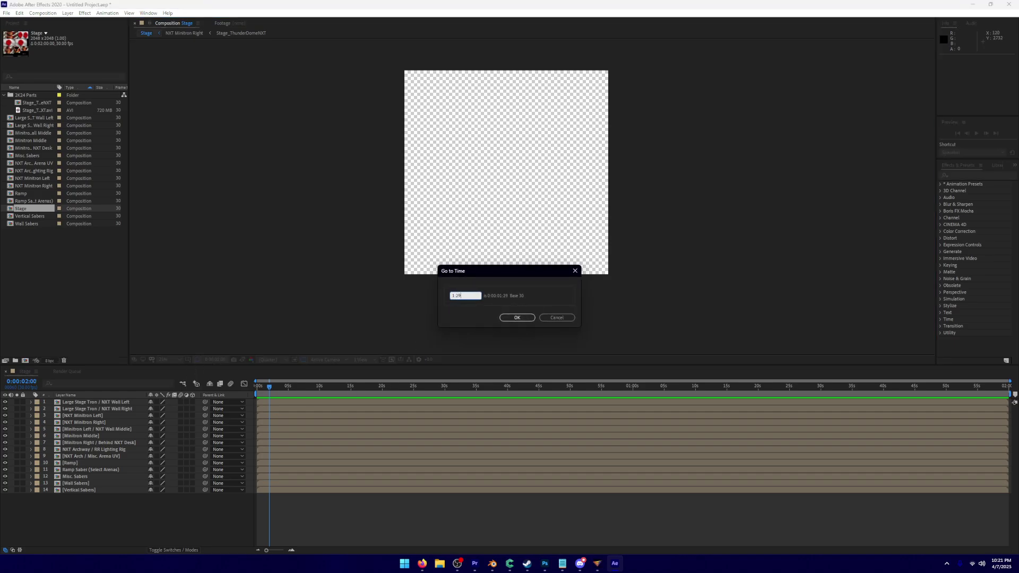
key(Return)
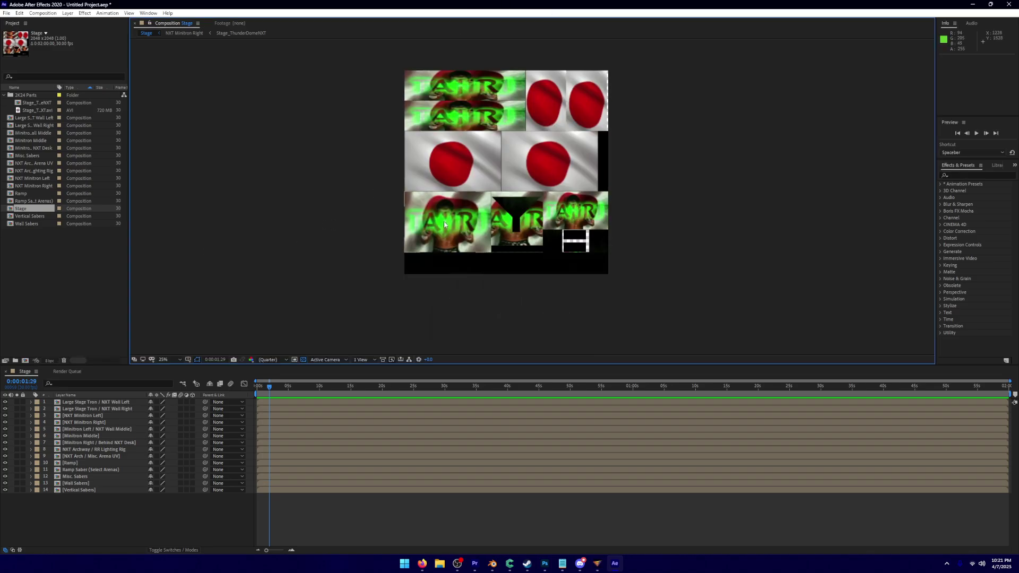
Set the Stage composition's duration to 0:00:01:29 in Composition Settings
right_click(33, 209)
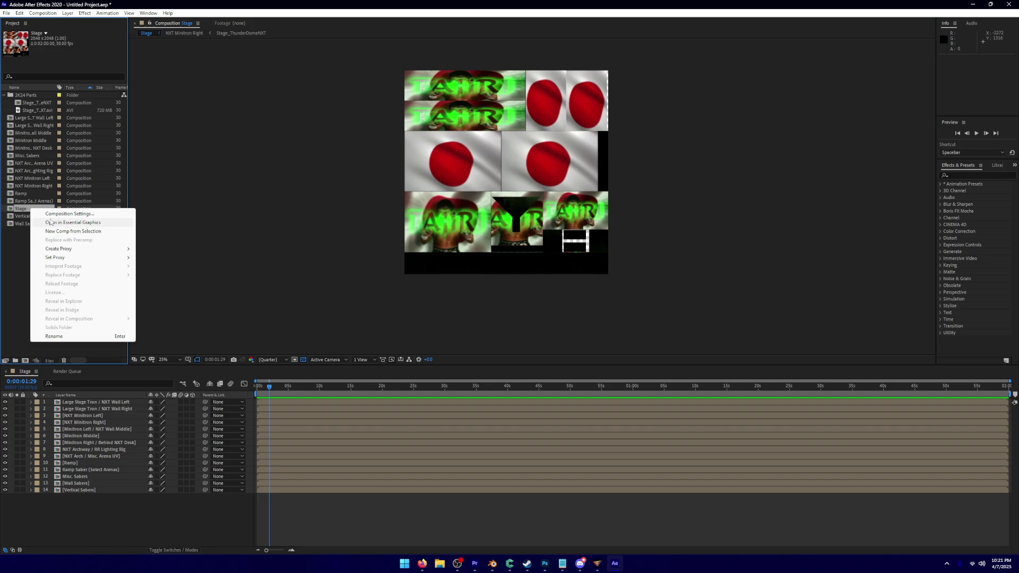
click(71, 214)
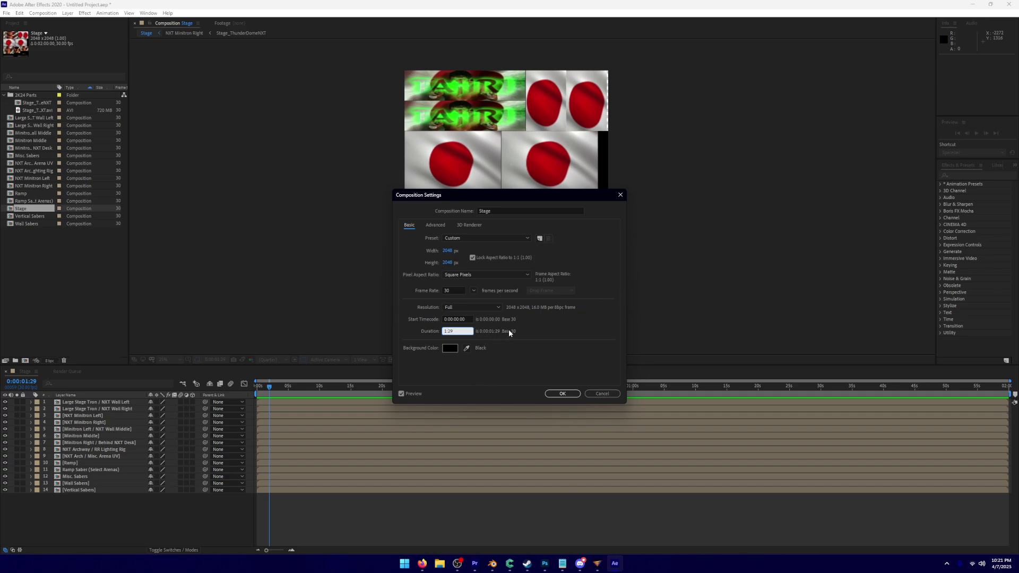
click(560, 394)
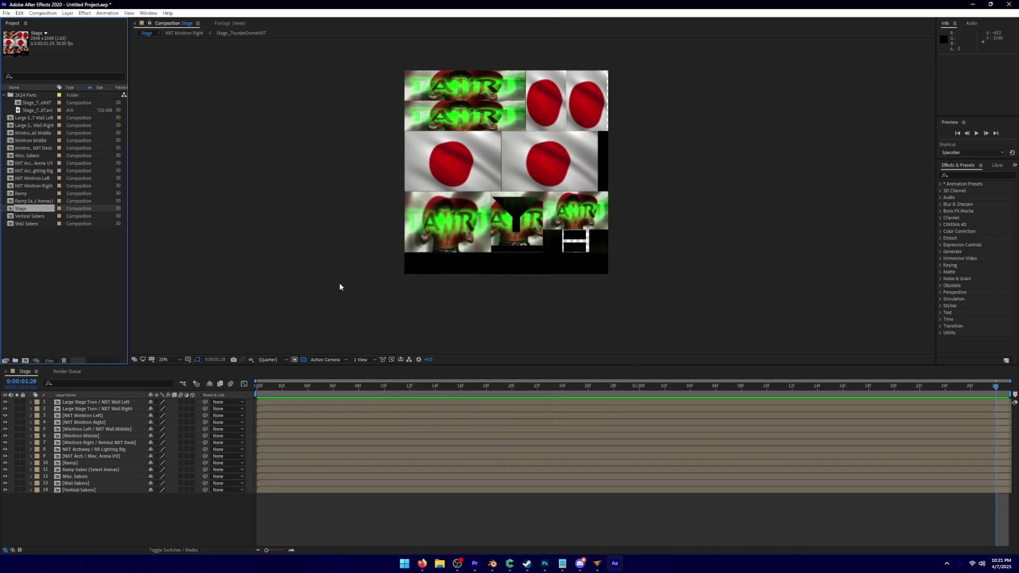
Add the Stage composition to the Render Queue, render it to Stage.avi, and close After Effects
click(6, 13)
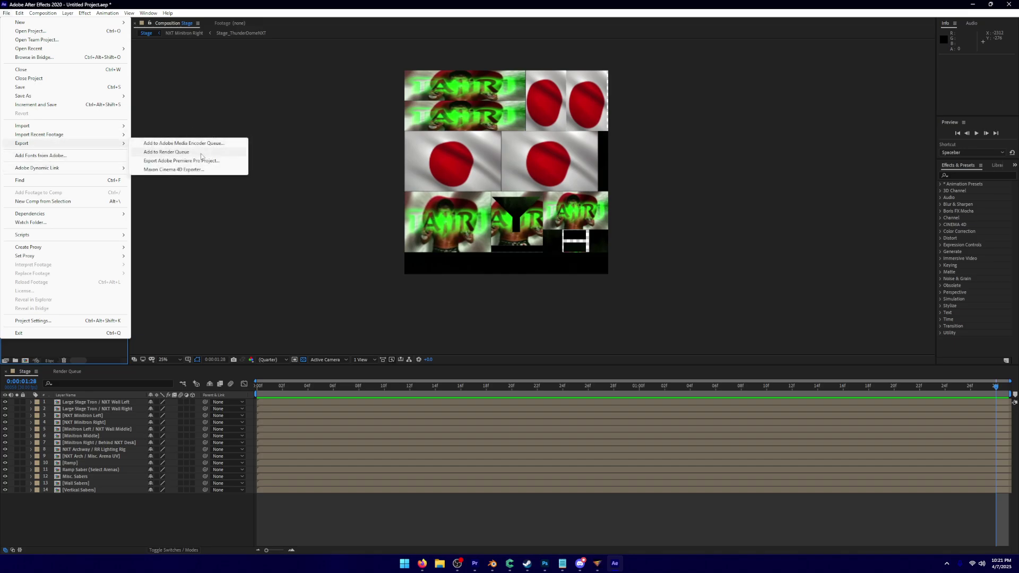
click(202, 153)
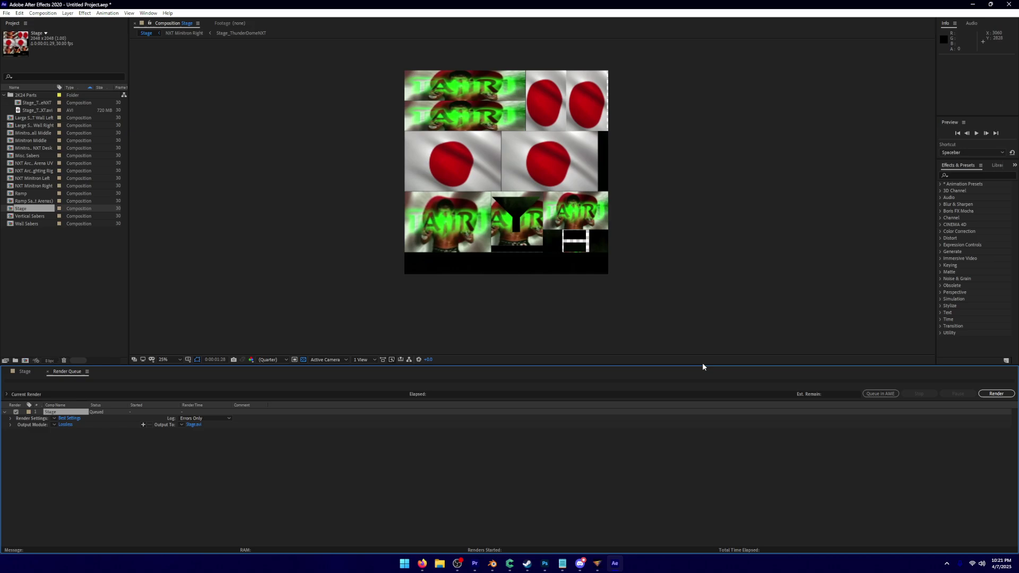
click(997, 393)
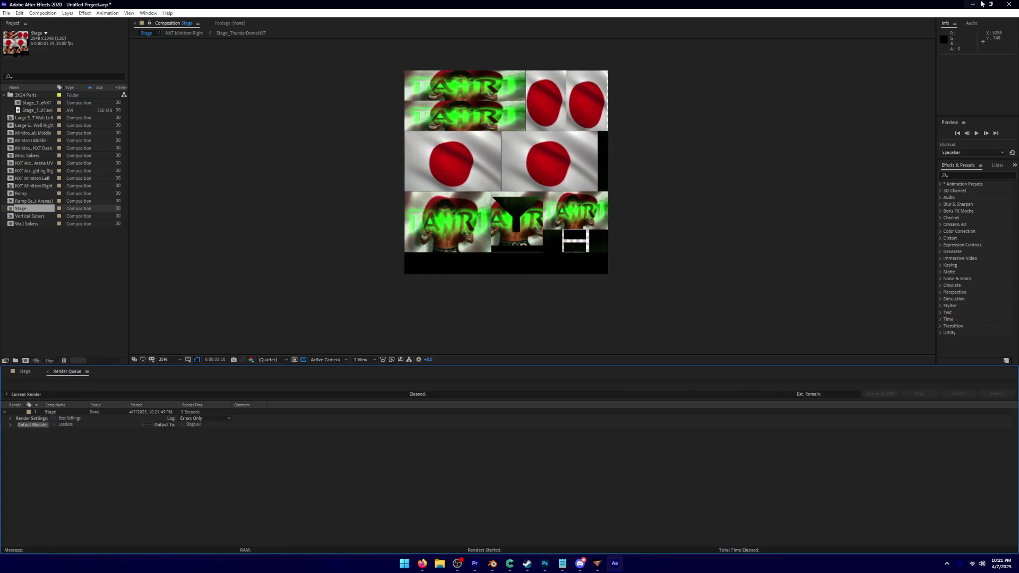
click(1012, 6)
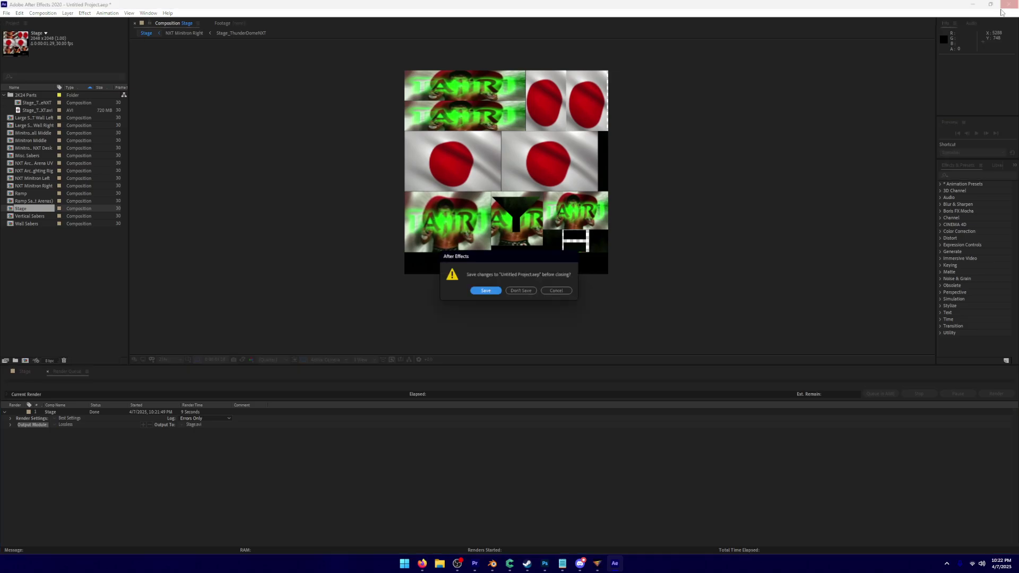
Quit without saving and move the stage template .aet from the desktop back into Downloads
click(523, 291)
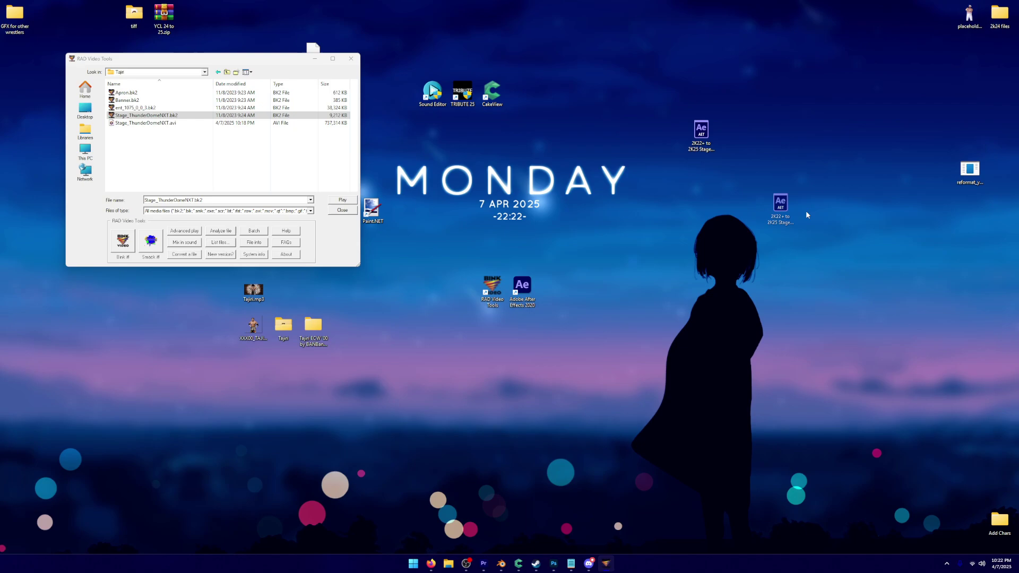
drag(806, 210, 701, 176)
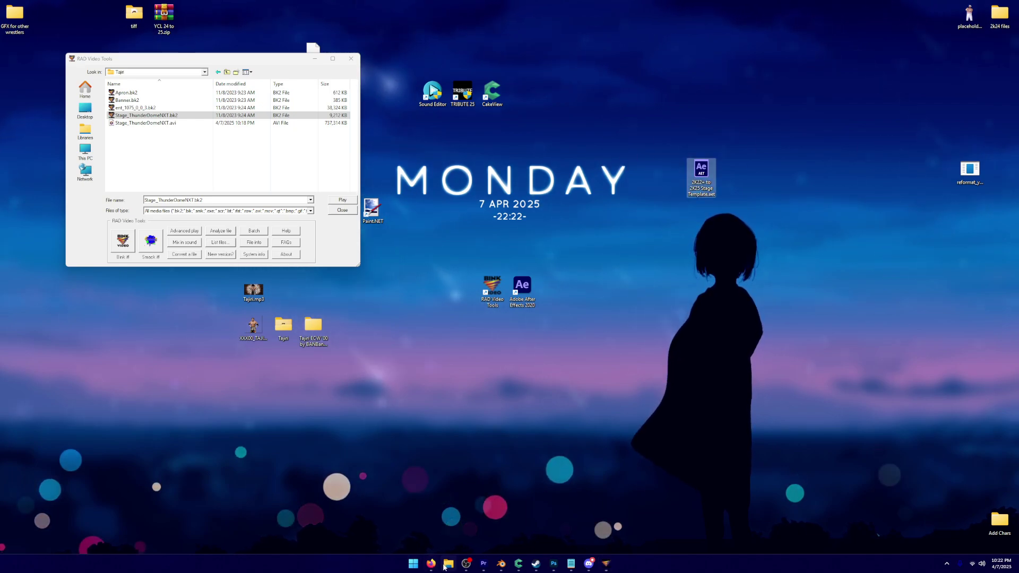
click(447, 565)
click(390, 363)
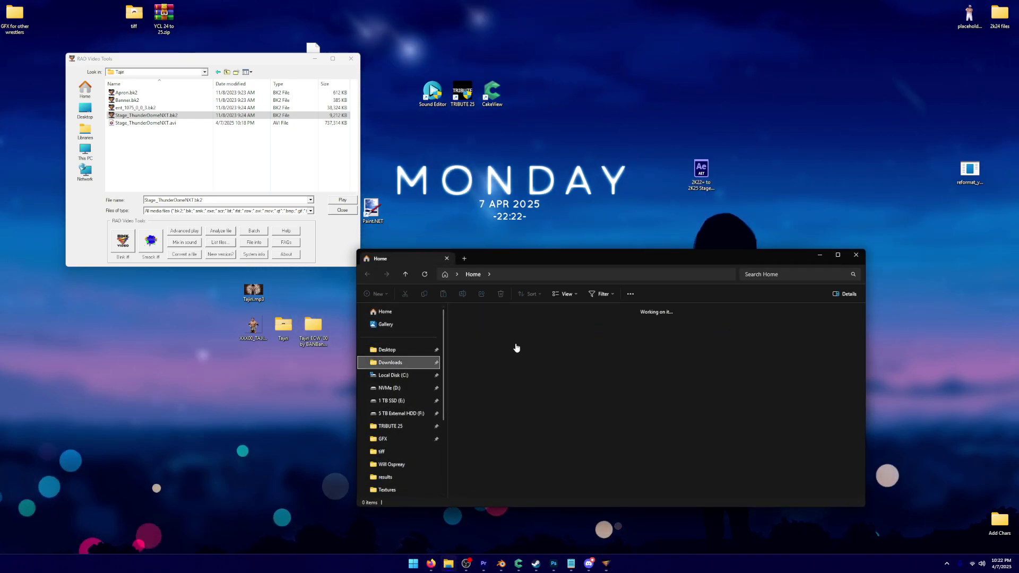
drag(701, 169, 611, 327)
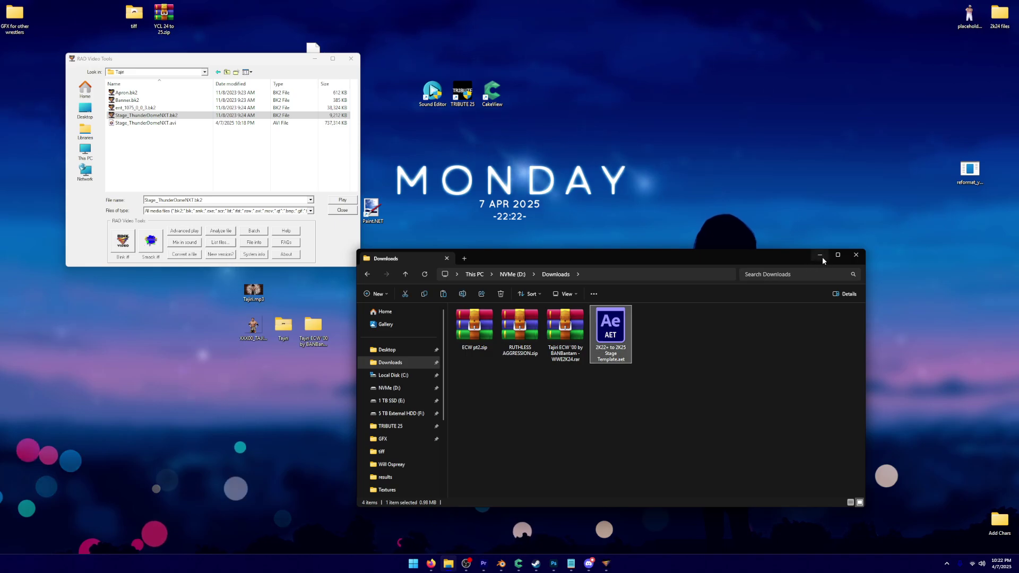
click(857, 255)
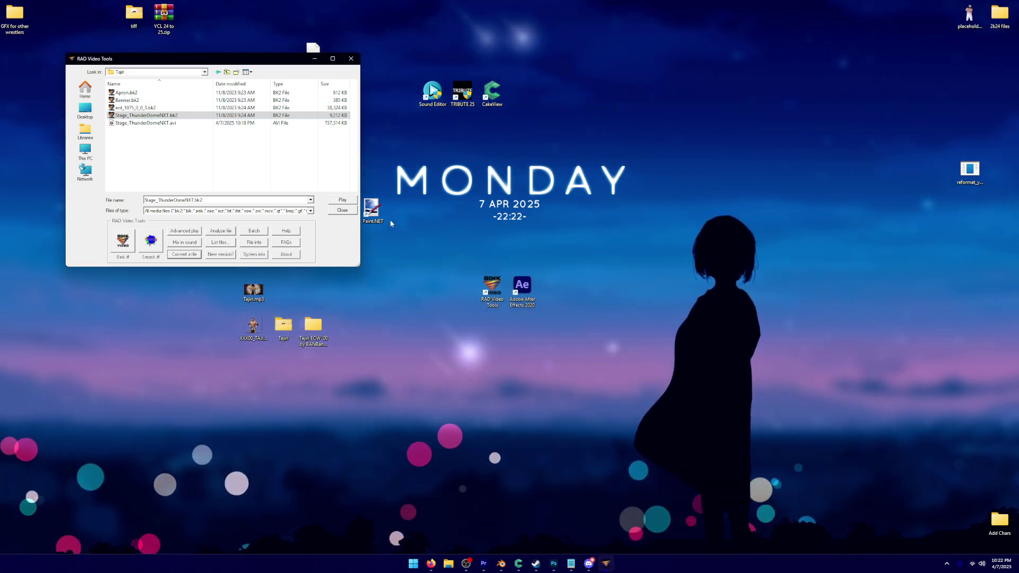
Preview the rendered Stage.avi in the tiff folder, then play Stage_ThunderDomeNXT.avi for comparison
double_click(134, 14)
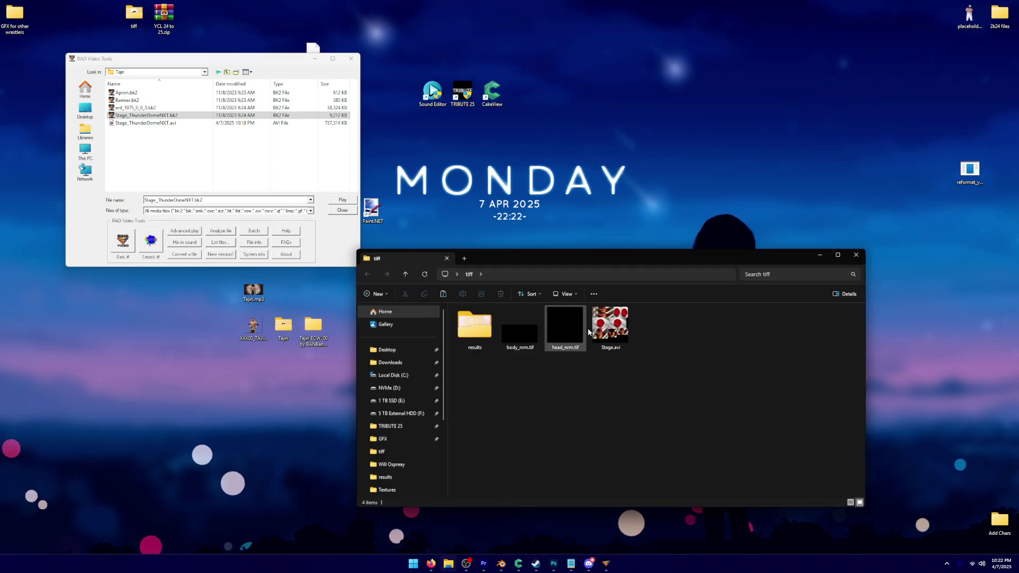
double_click(611, 325)
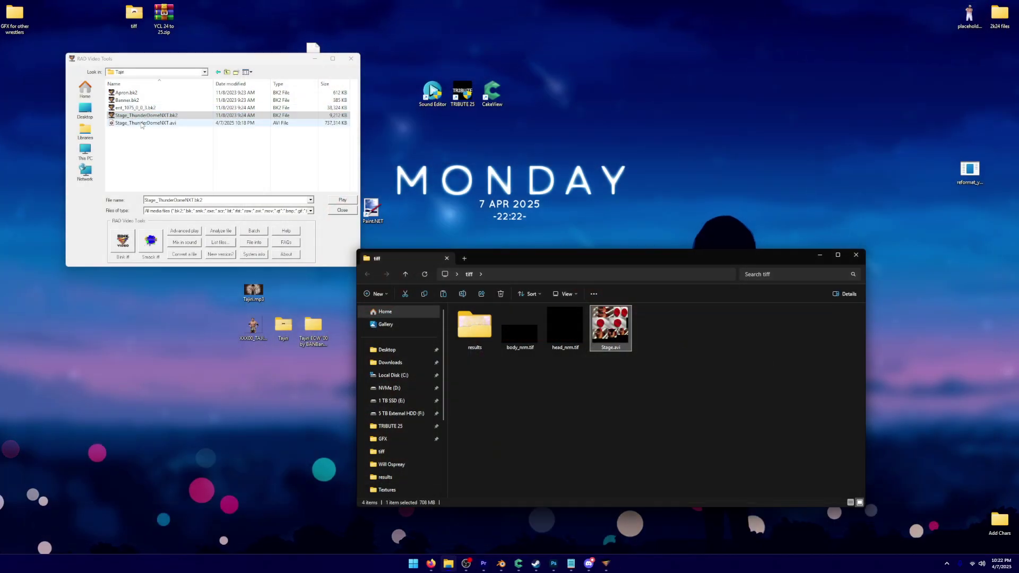
double_click(610, 325)
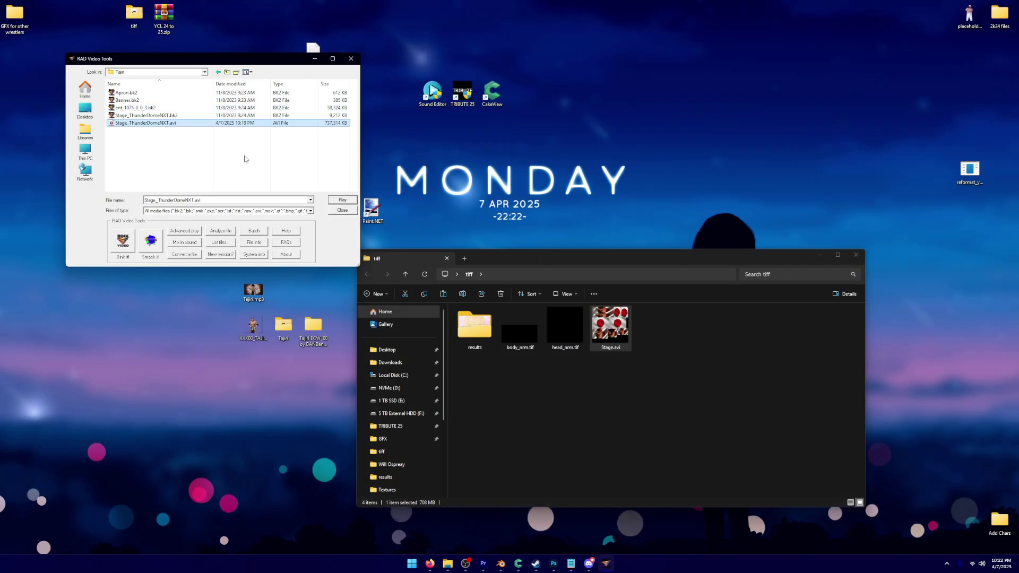
double_click(231, 117)
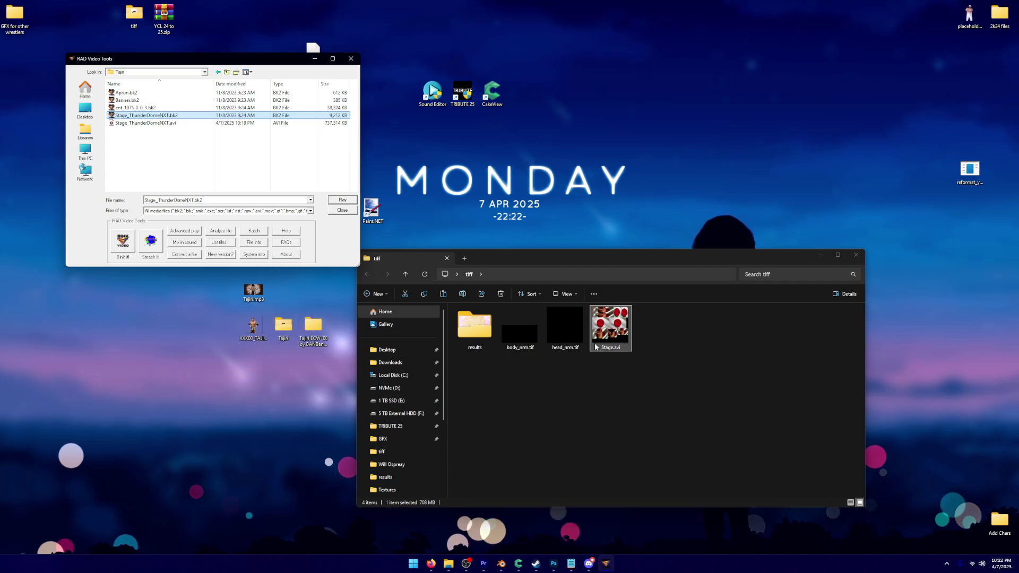
Browse to Desktop > tiff and open Bink compression settings for Stage.avi
click(85, 113)
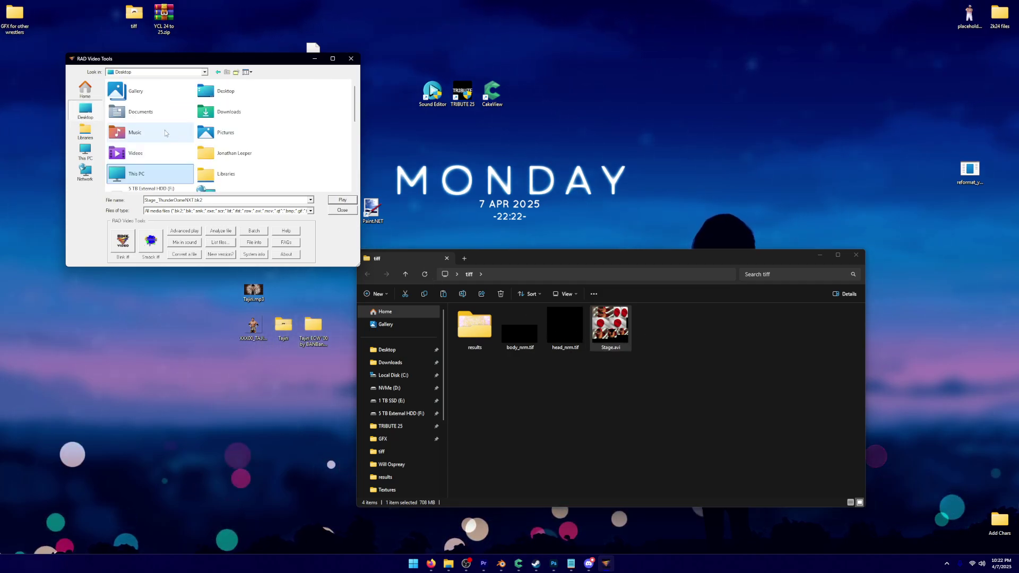
scroll(239, 144, down, 3)
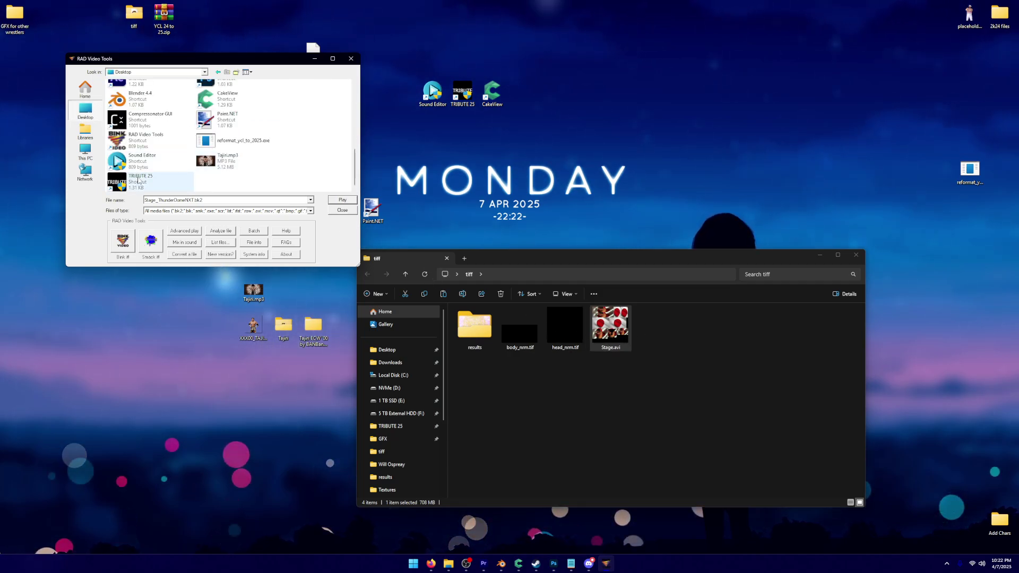
scroll(160, 143, up, 3)
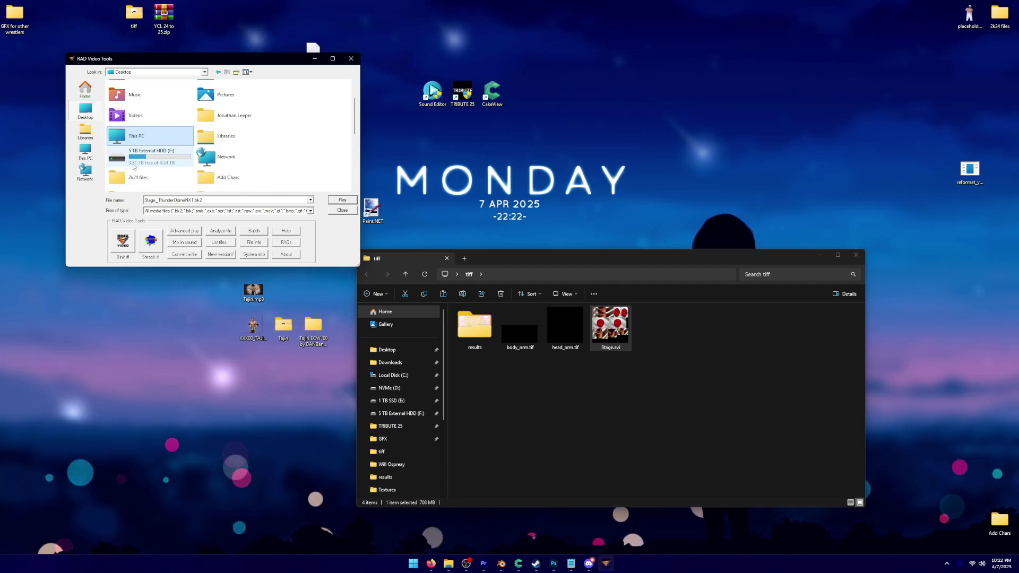
double_click(220, 110)
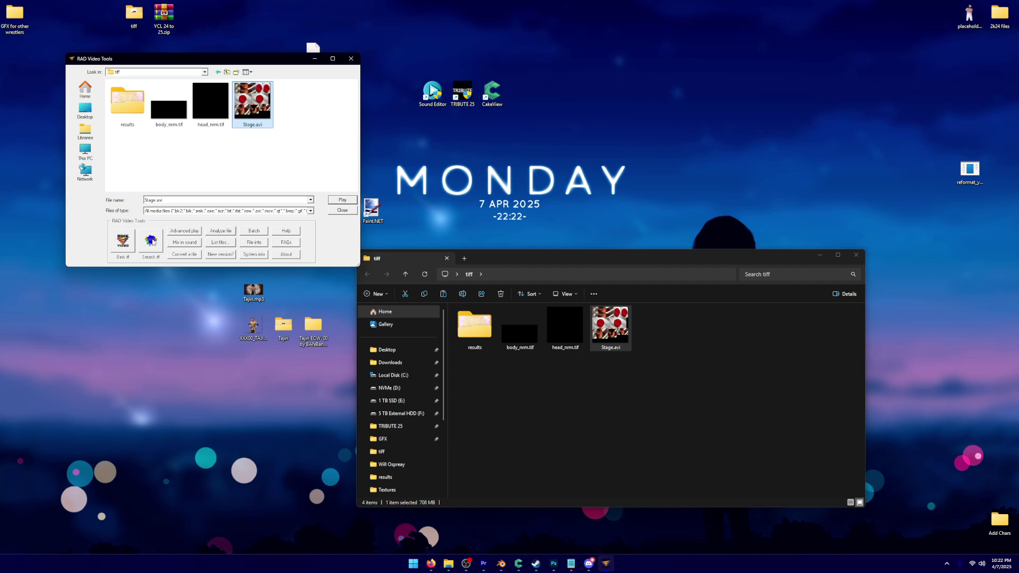
click(121, 239)
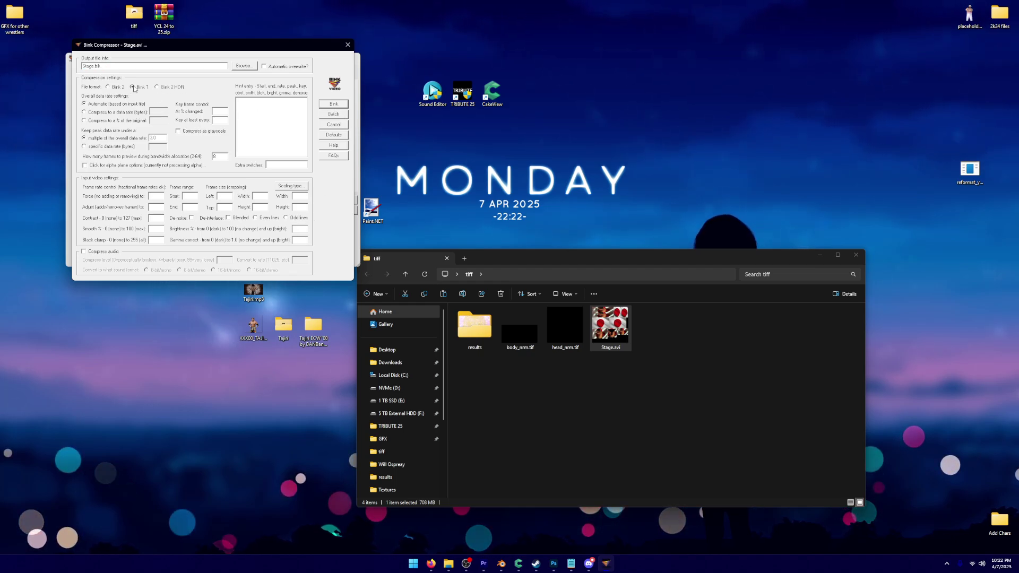
Compress Stage.avi into Stage.bk2 using the Bink 2 file format
click(109, 87)
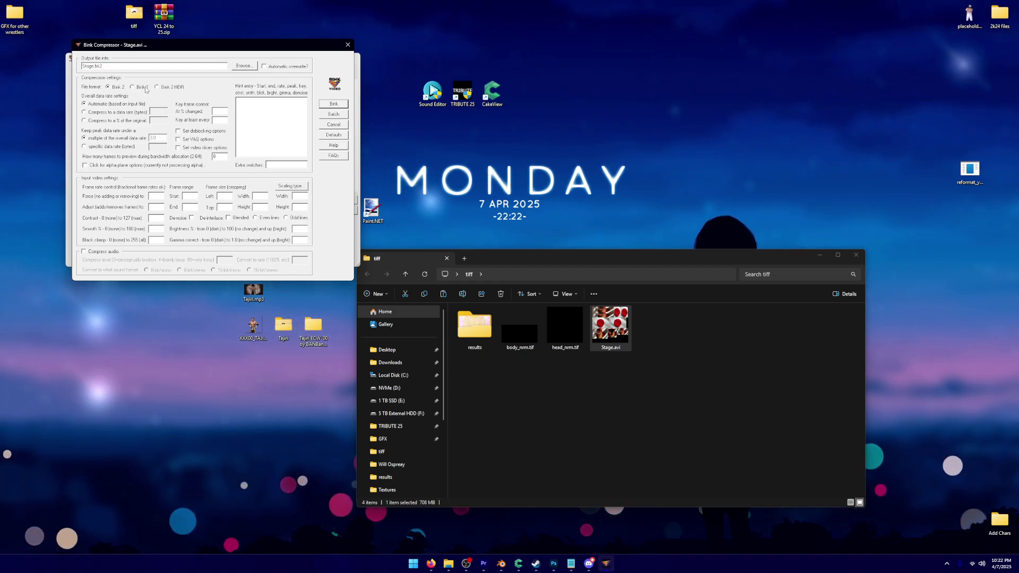
click(137, 87)
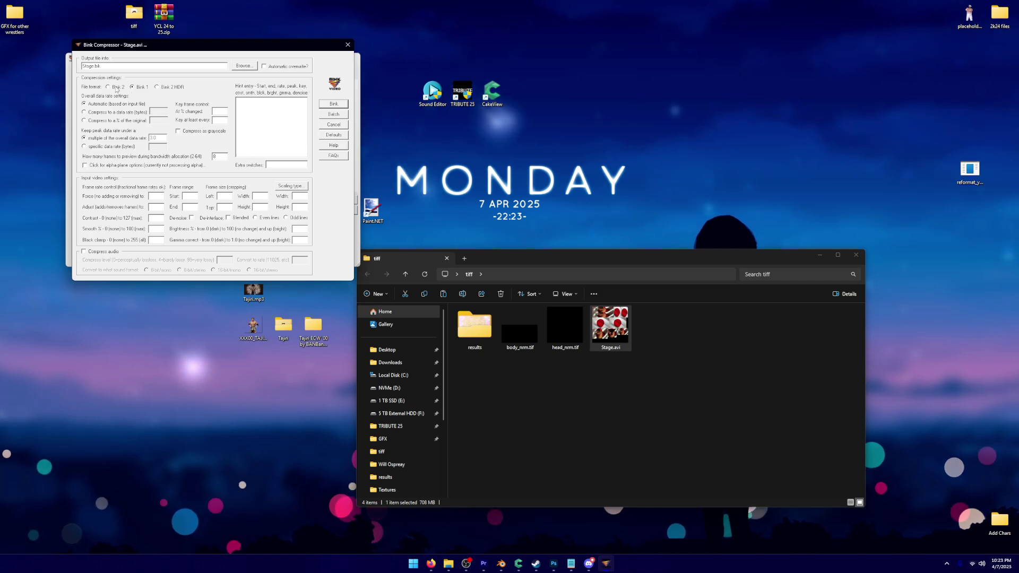
click(109, 87)
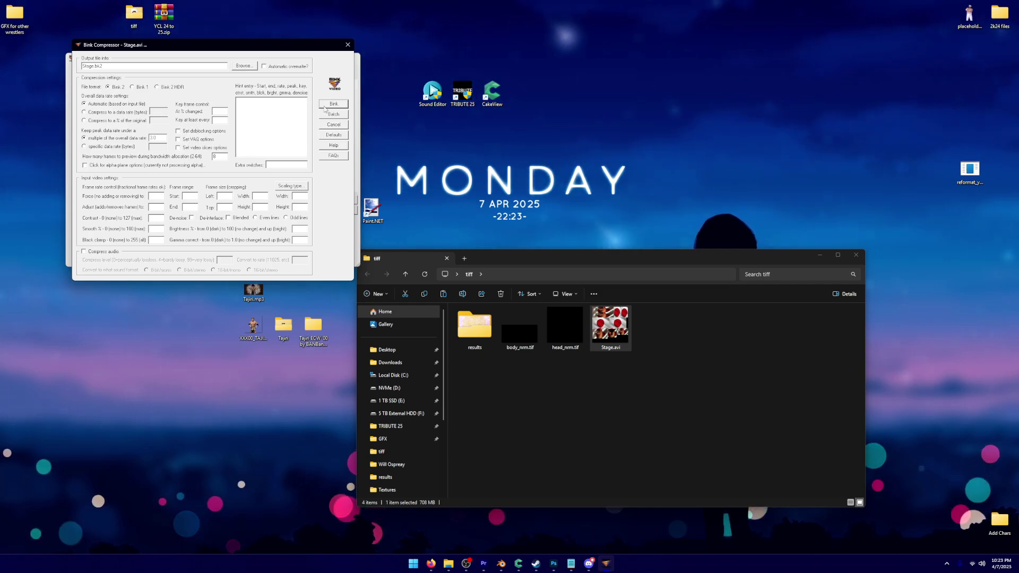
click(333, 104)
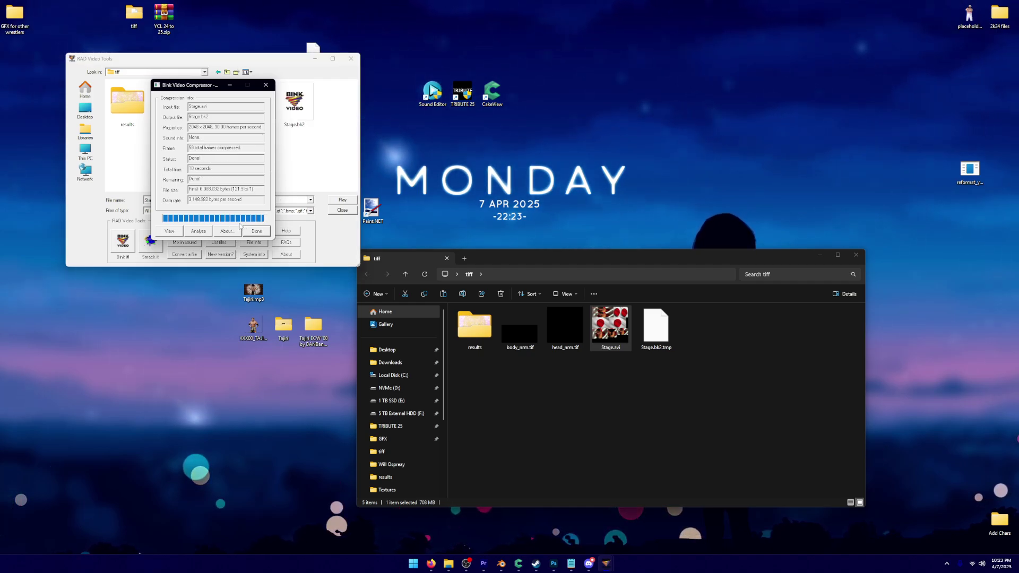
Dismiss the compression summary and close RAD Video Tools, leaving File Explorer
click(254, 232)
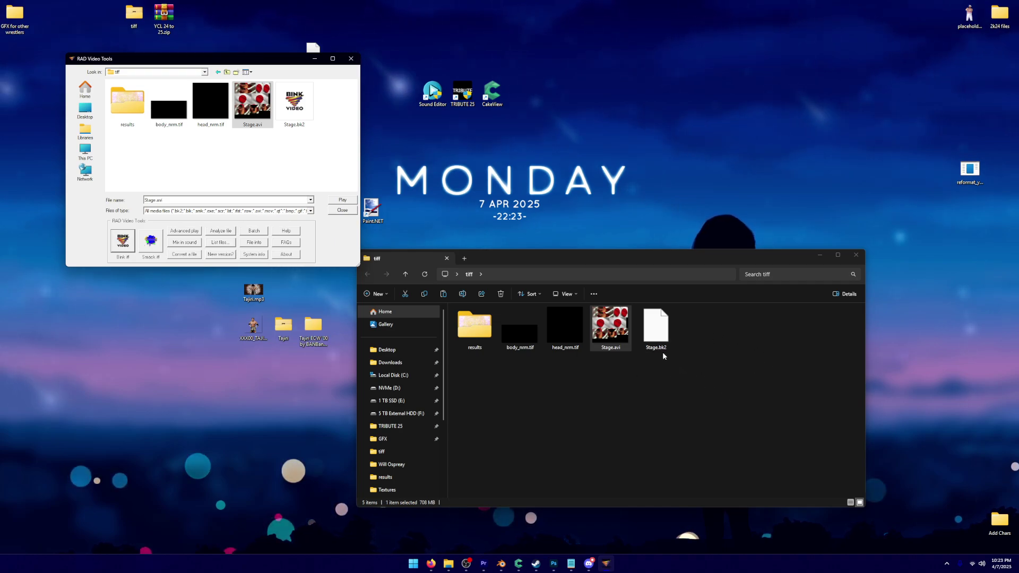
click(657, 328)
click(584, 374)
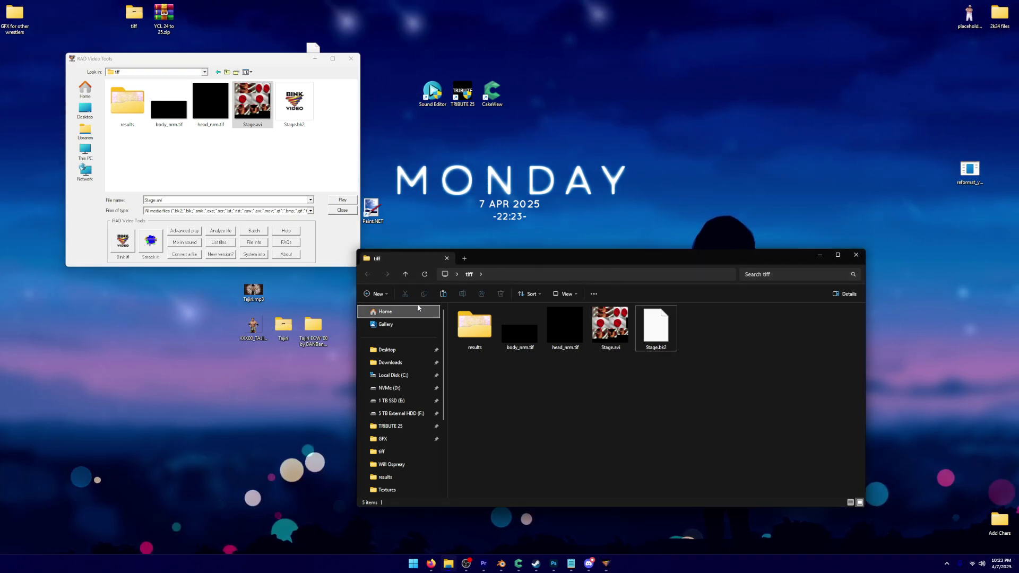
click(352, 58)
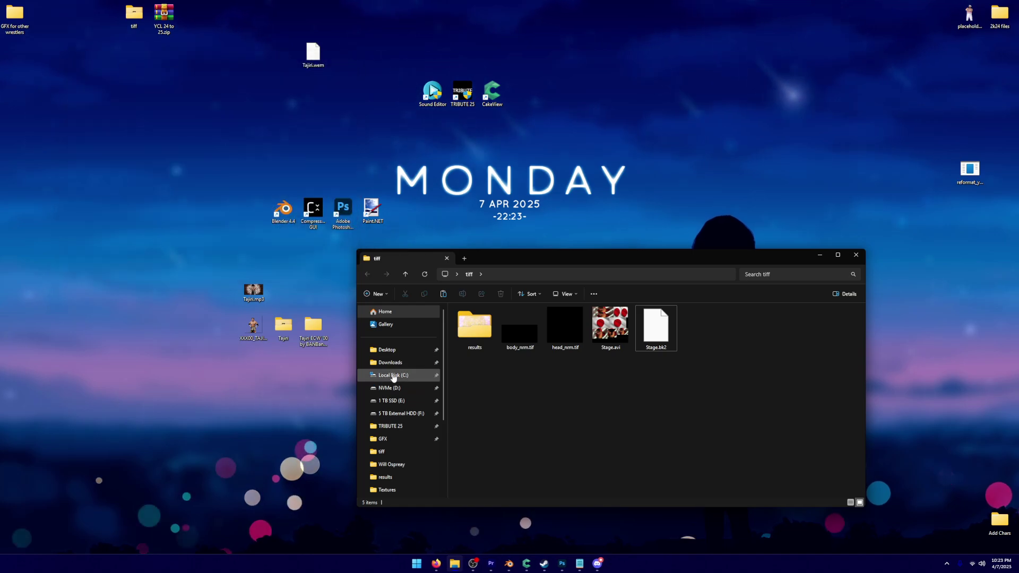
click(387, 349)
Play the new Stage.bk2 in File Explorer to preview the converted footage
double_click(493, 375)
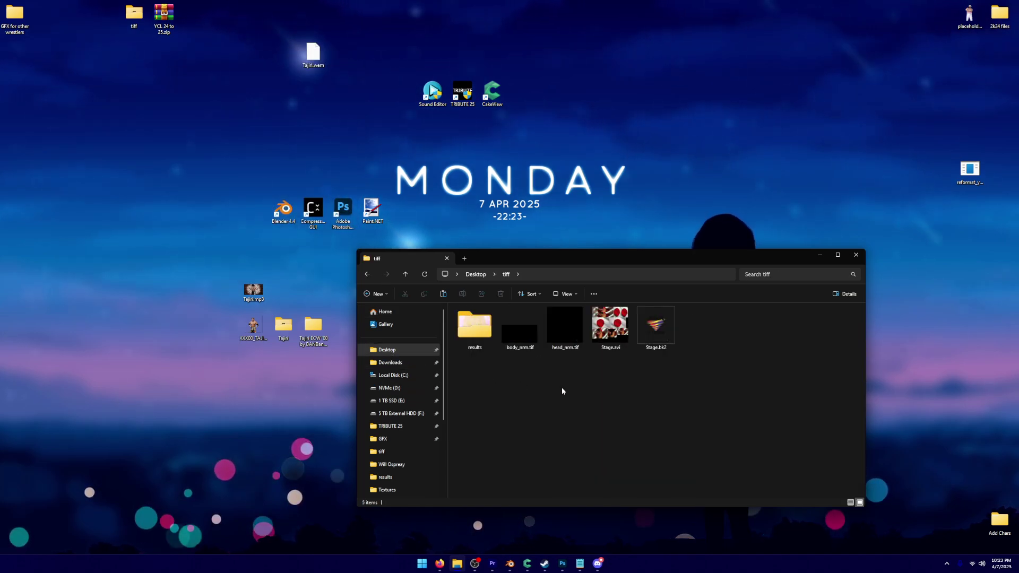
double_click(657, 328)
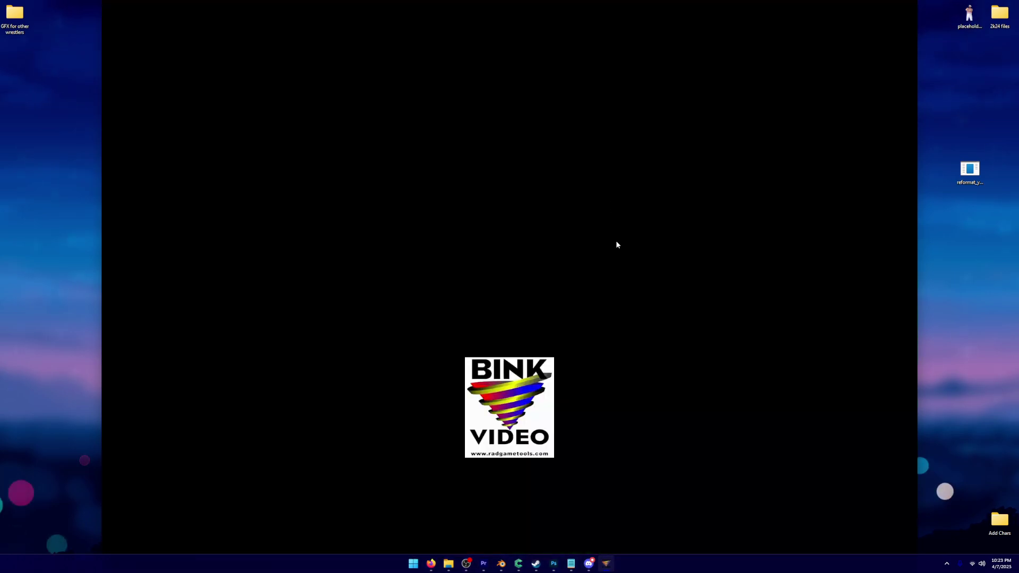
Close the movie preview and browse a new tab to TRIBUTE 25 > BakeMe > Movies > GFX > Tajiri
click(608, 263)
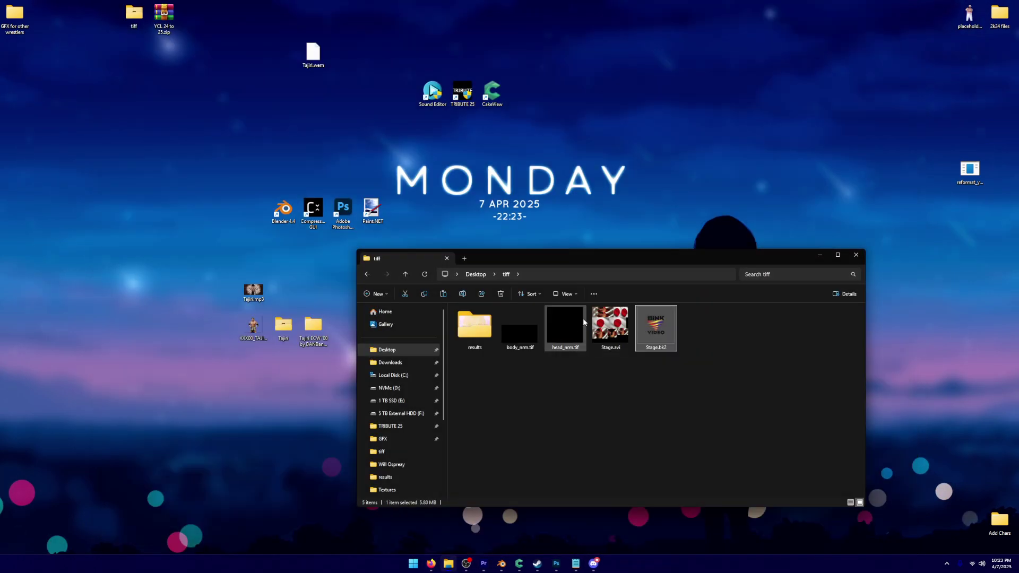
click(466, 259)
click(390, 411)
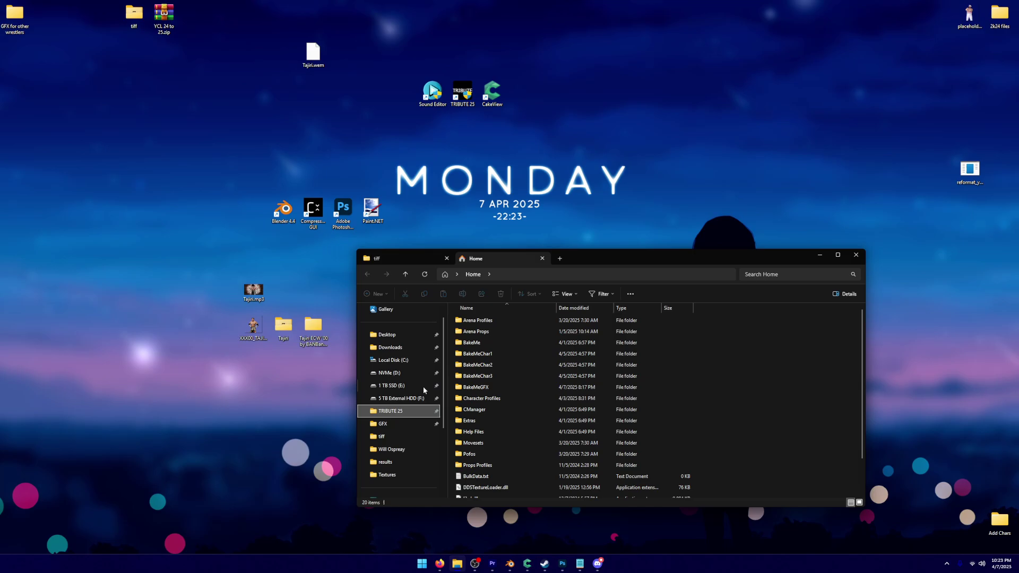
double_click(472, 342)
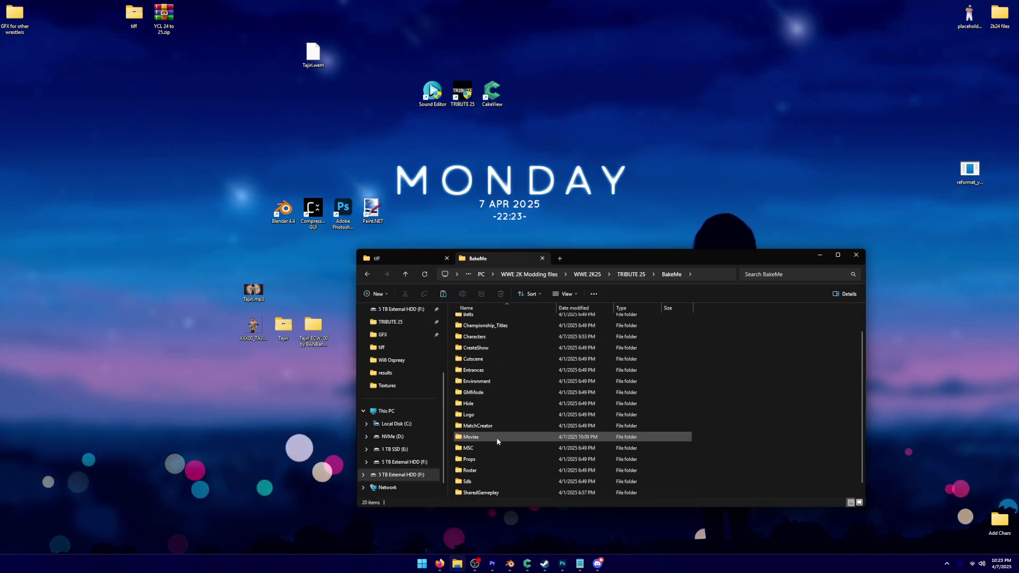
double_click(472, 439)
double_click(467, 320)
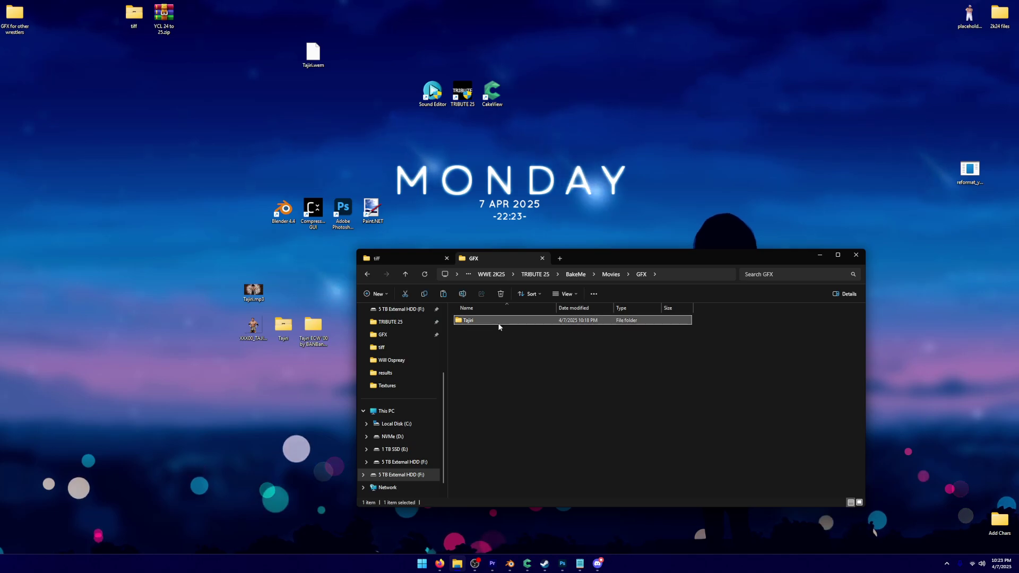
double_click(470, 320)
Delete the old Stage_ThunderDomeNXT.avi from the Tajiri folder
click(510, 353)
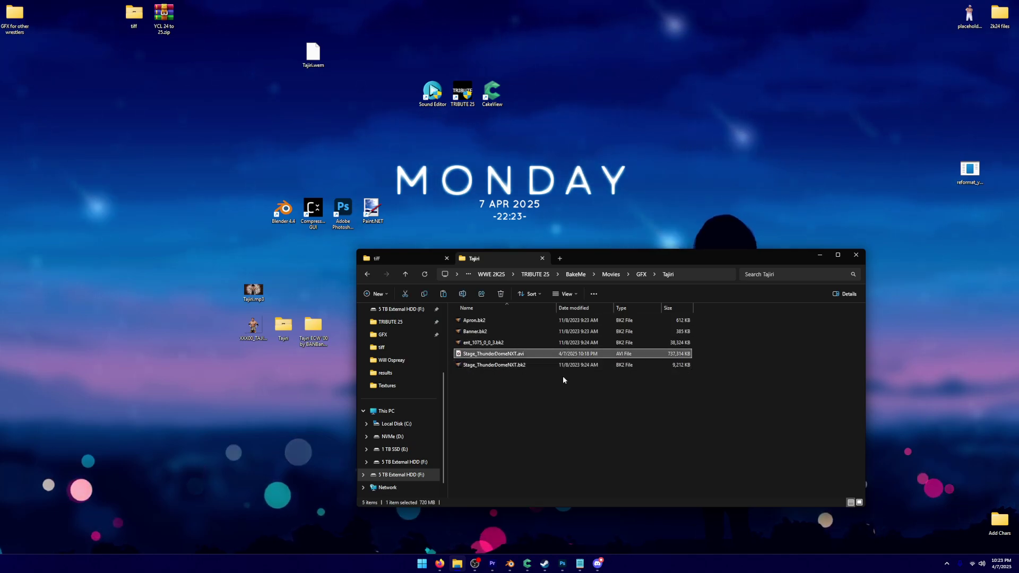
key(Delete)
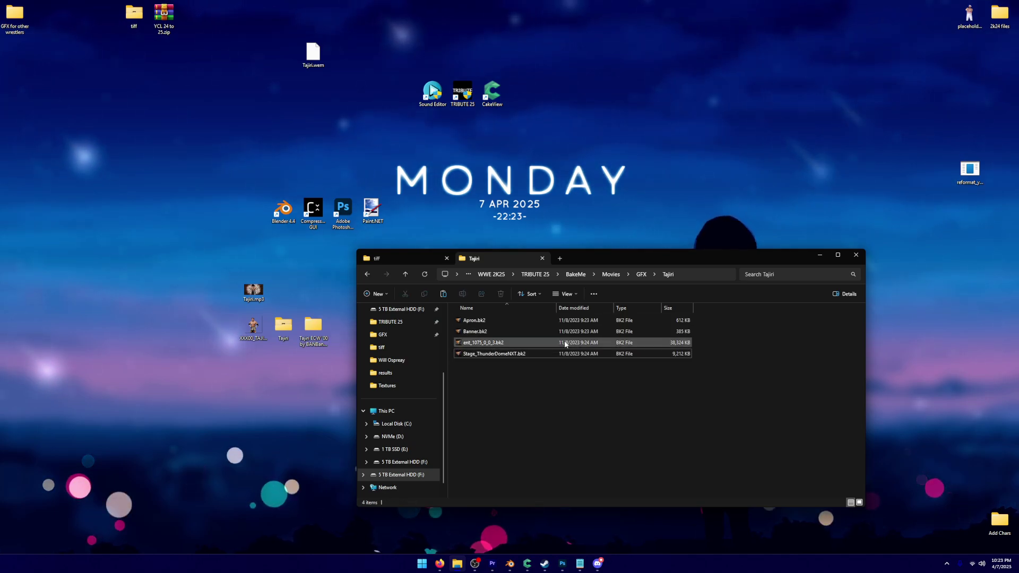
click(412, 261)
click(474, 258)
Inspect the old Stage_ThunderDomeNXT.bk2's options without changing it, then return to the tiff folder
click(510, 353)
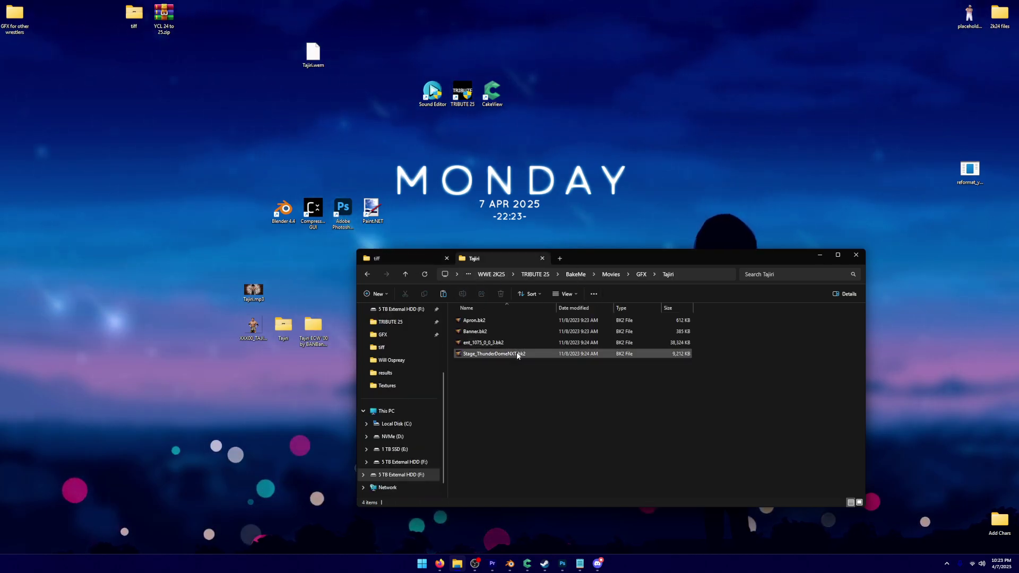
right_click(513, 355)
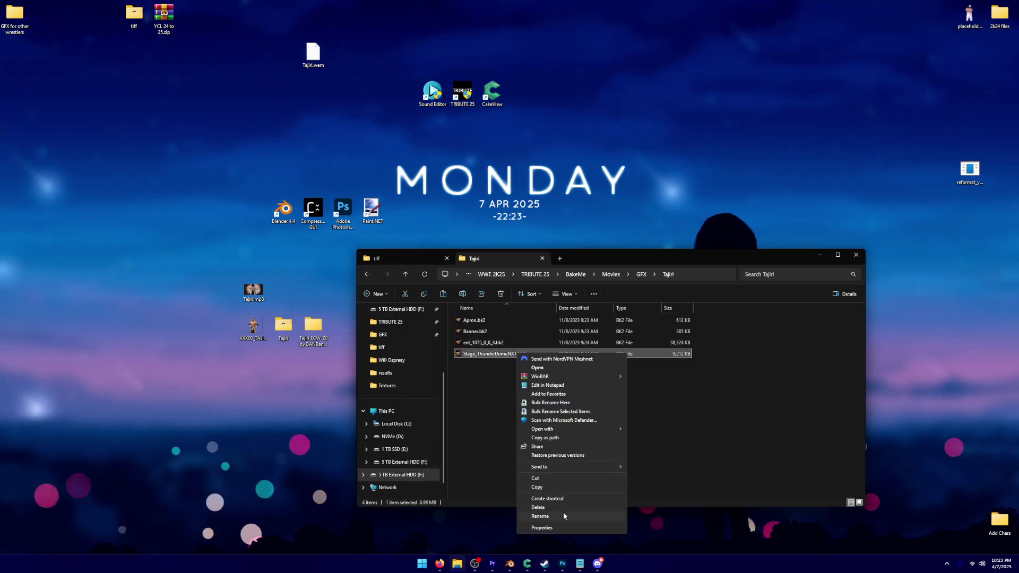
click(563, 512)
click(554, 449)
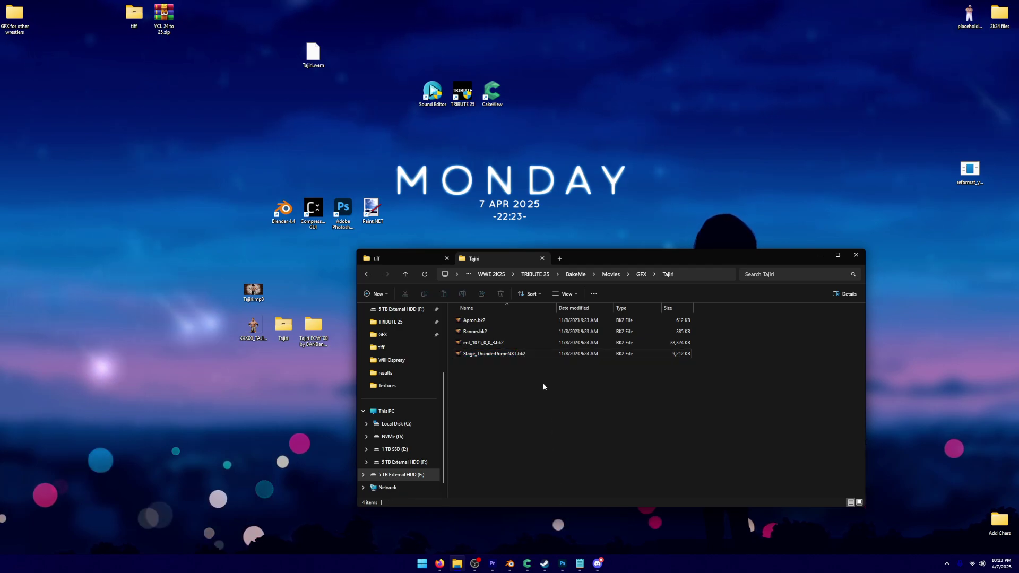
click(377, 258)
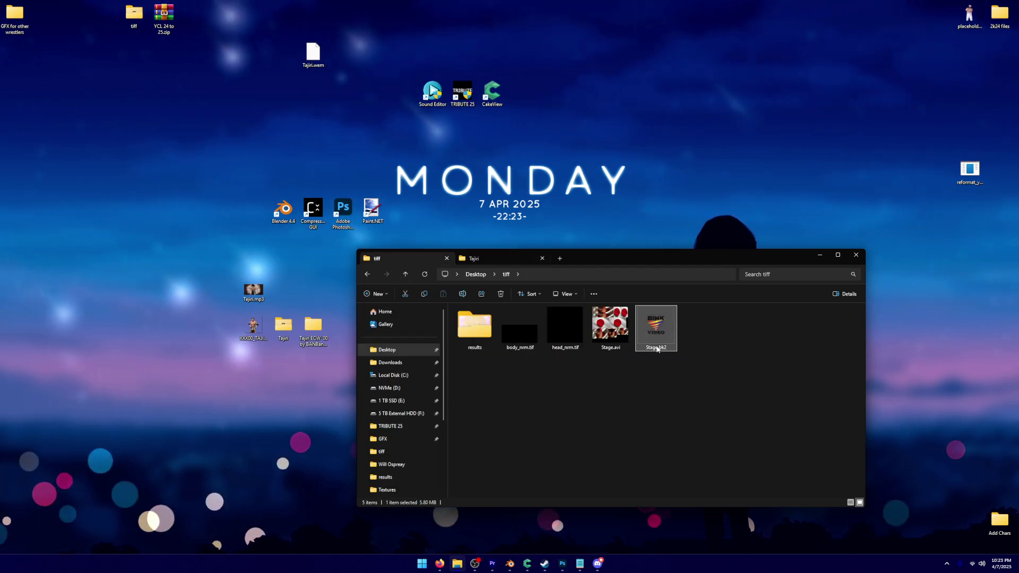
Copy the converted Stage movie into the Tajiri folder, replacing the old Stage_ThunderDomeNXT.bk2
right_click(656, 326)
click(622, 446)
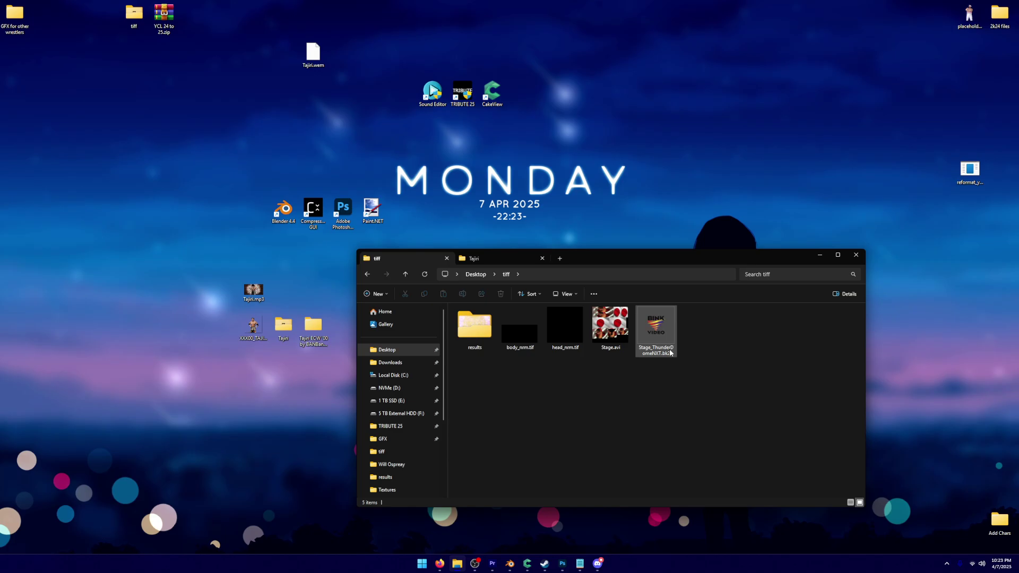
drag(656, 327, 540, 444)
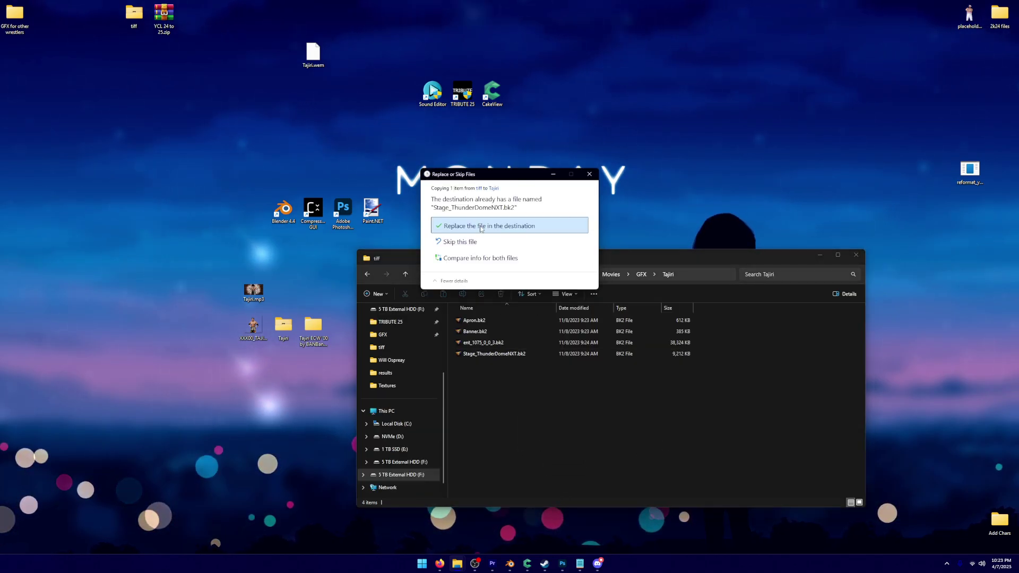
click(502, 200)
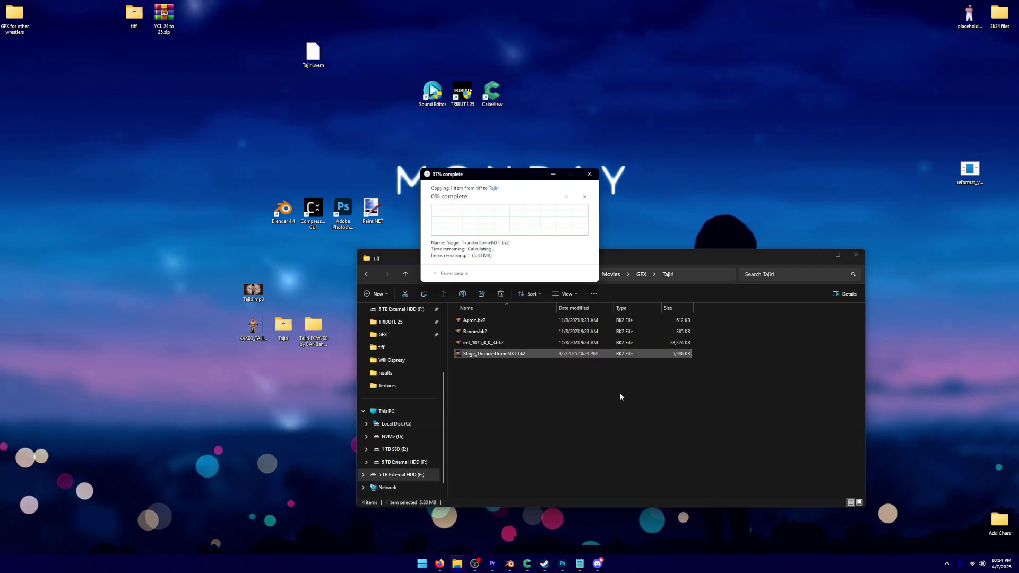
Delete all leftover working files in the tiff folder and return to the Tajiri movies folder
click(415, 258)
drag(691, 393, 467, 340)
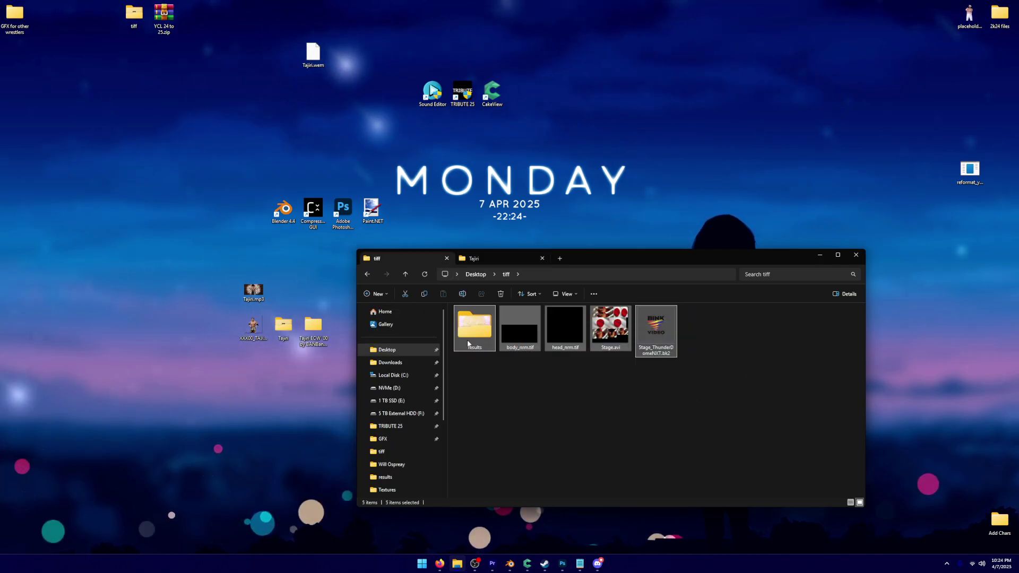
key(Delete)
click(517, 259)
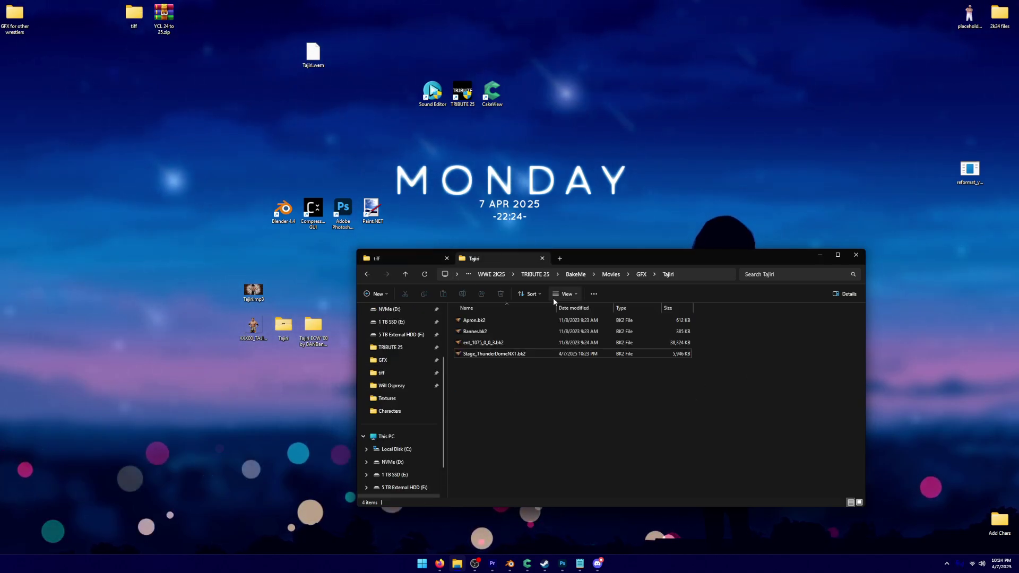
Preview the new Stage_ThunderDomeNXT.bk2 briefly, then bring CakeView to the front
double_click(496, 354)
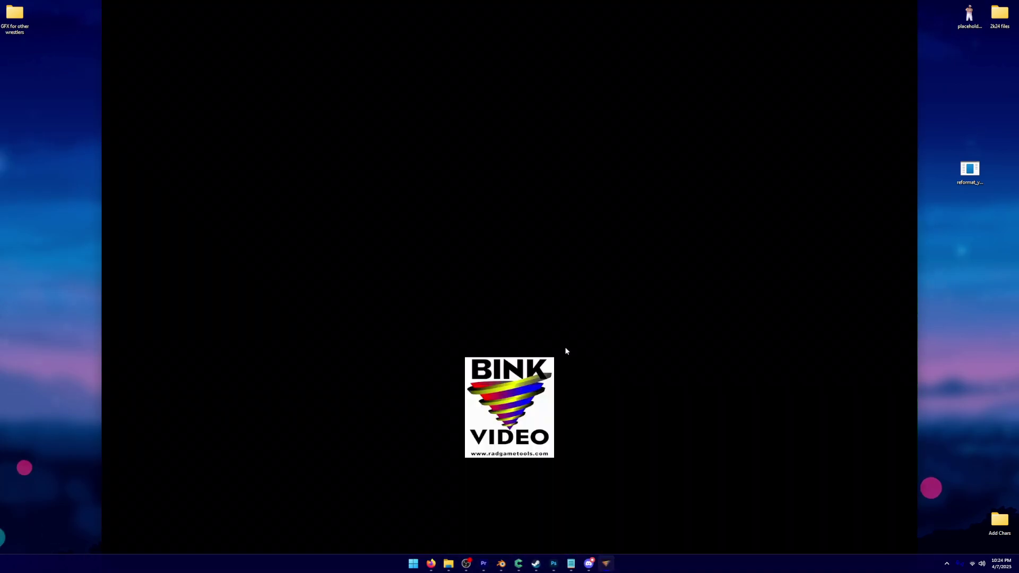
key(Escape)
click(518, 564)
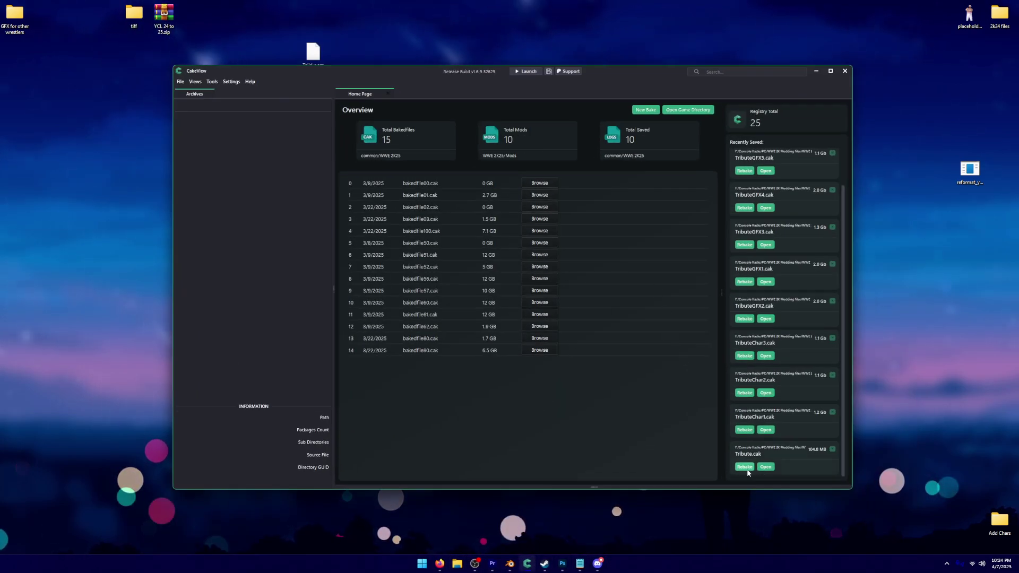
Rebake Tribute.cak in CakeView, dismiss Bake Complete and minimize to the desktop
click(745, 467)
click(438, 312)
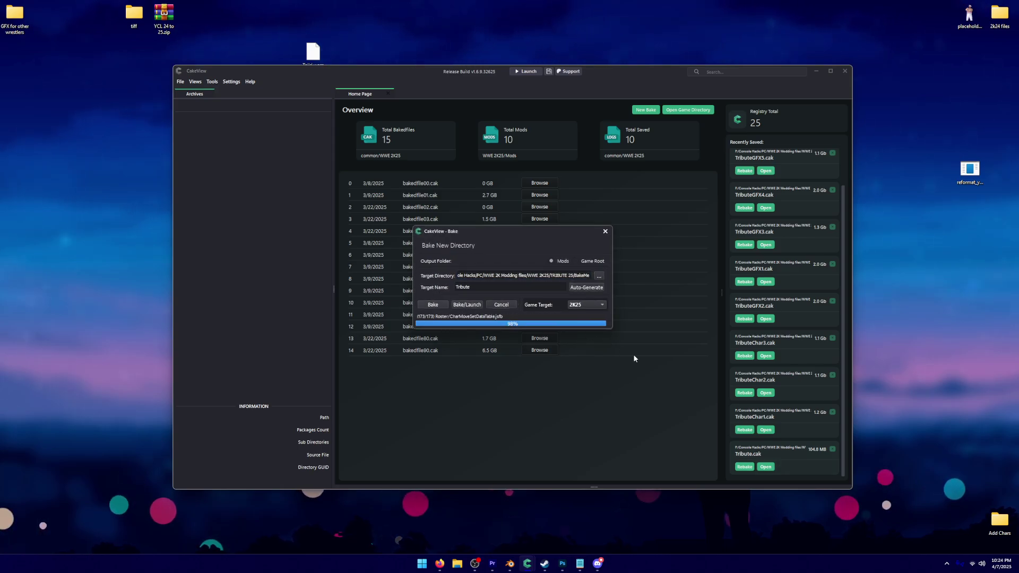
click(543, 285)
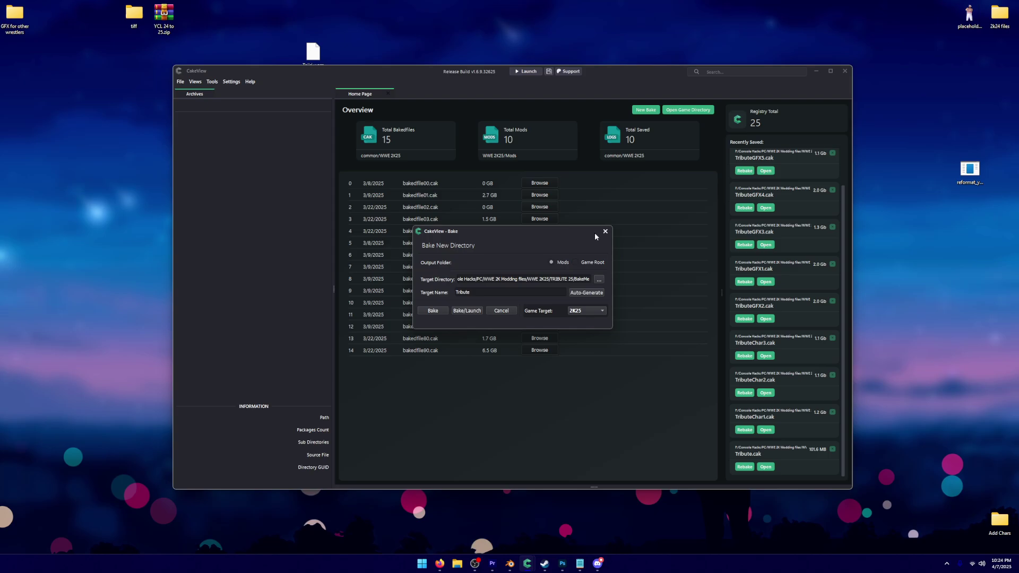
click(605, 232)
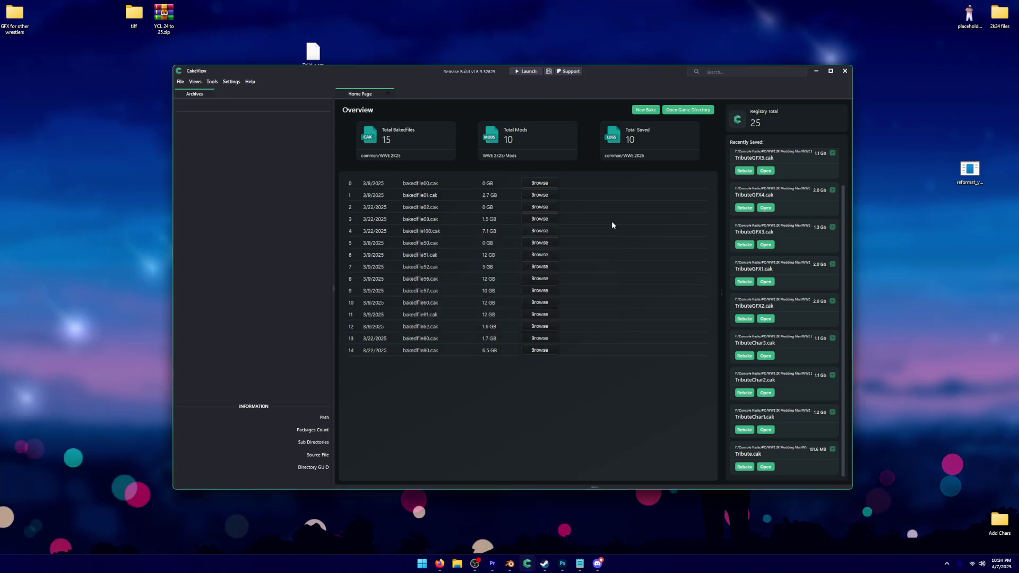
click(817, 71)
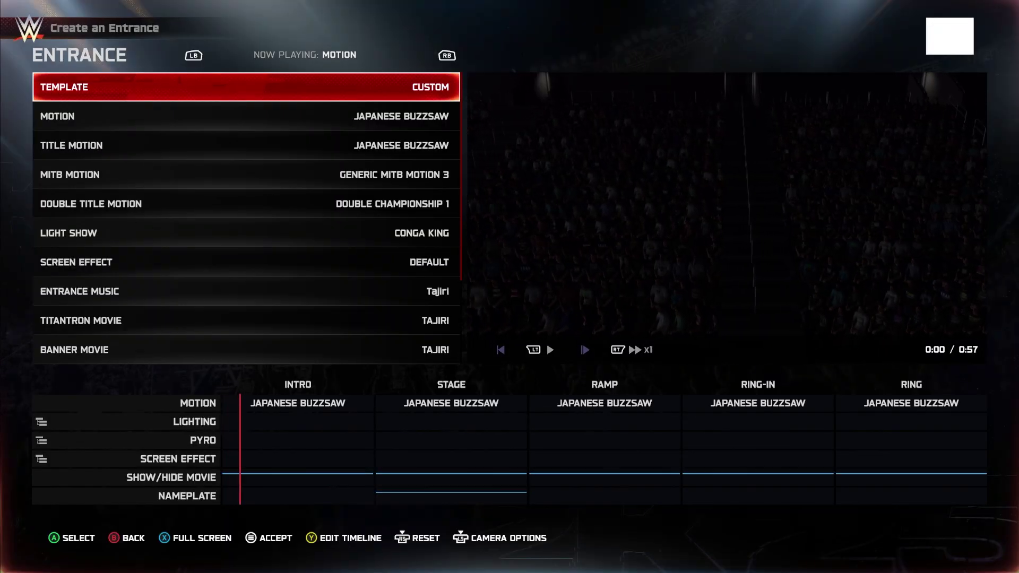
Watch the Tajiri entrance preview full screen with the new stage movie behind him
key(x)
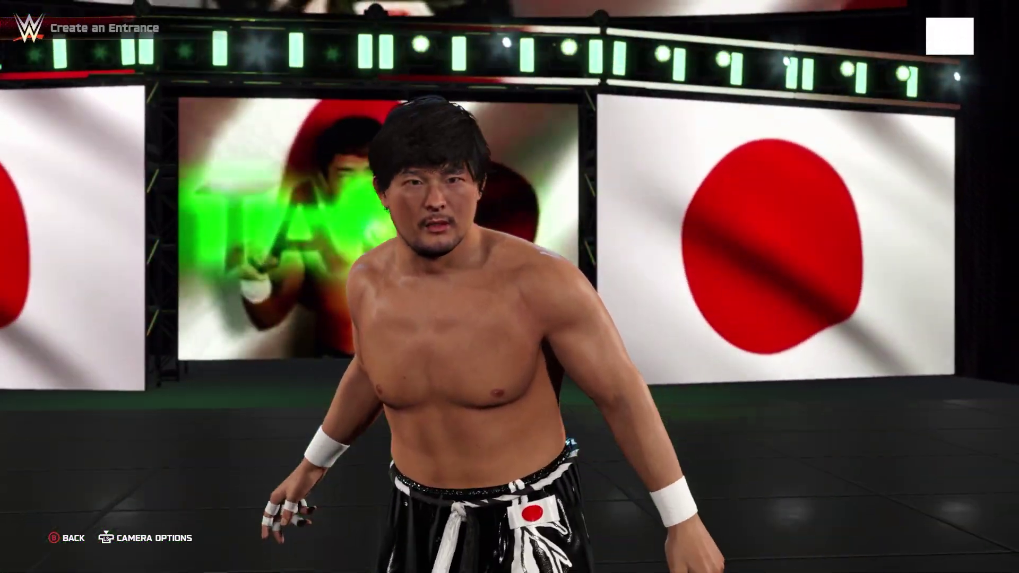
Leave the full-screen preview and try (ALMOST) AN ENTRANCE as the intro motion
key(Escape)
key(y)
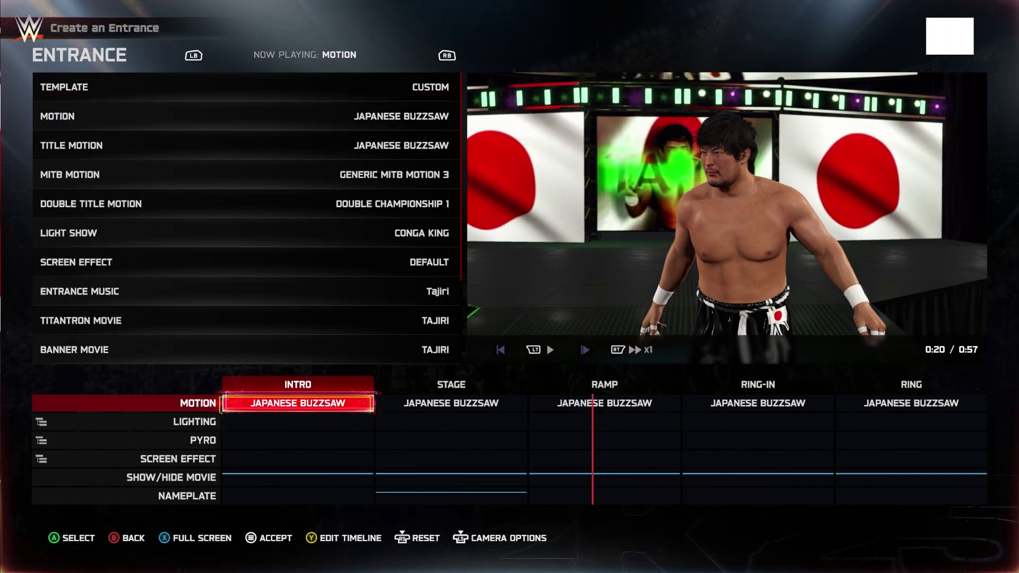
key(Return)
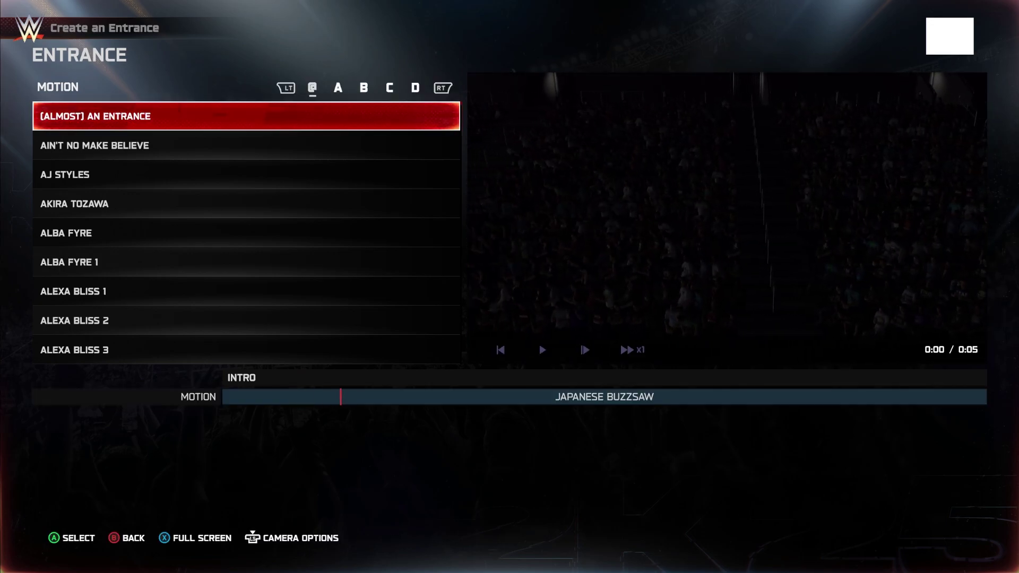
key(Return)
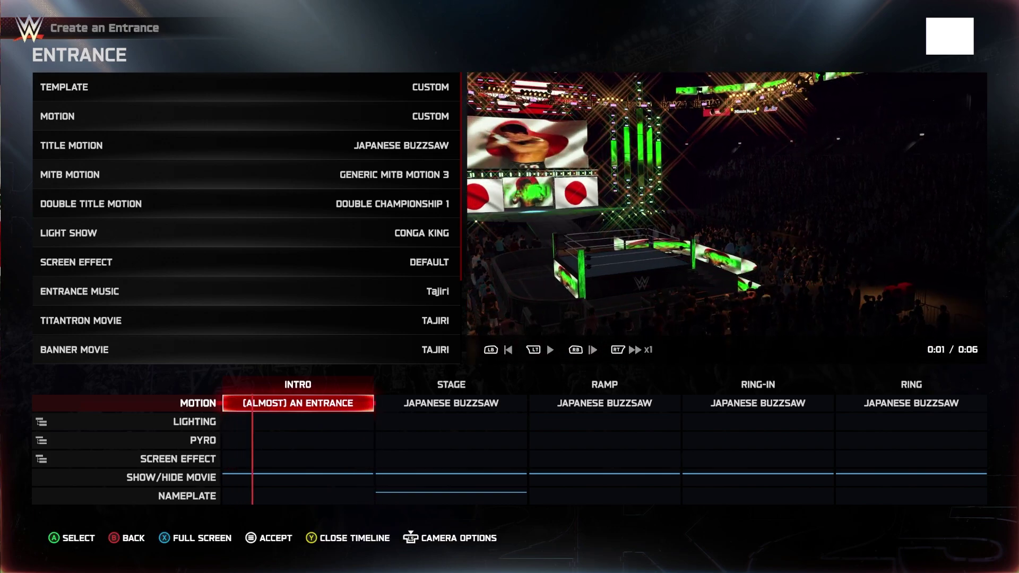
Set the intro motion back to JAPANESE BUZZSAW from the motion list
key(Return)
key(Return)
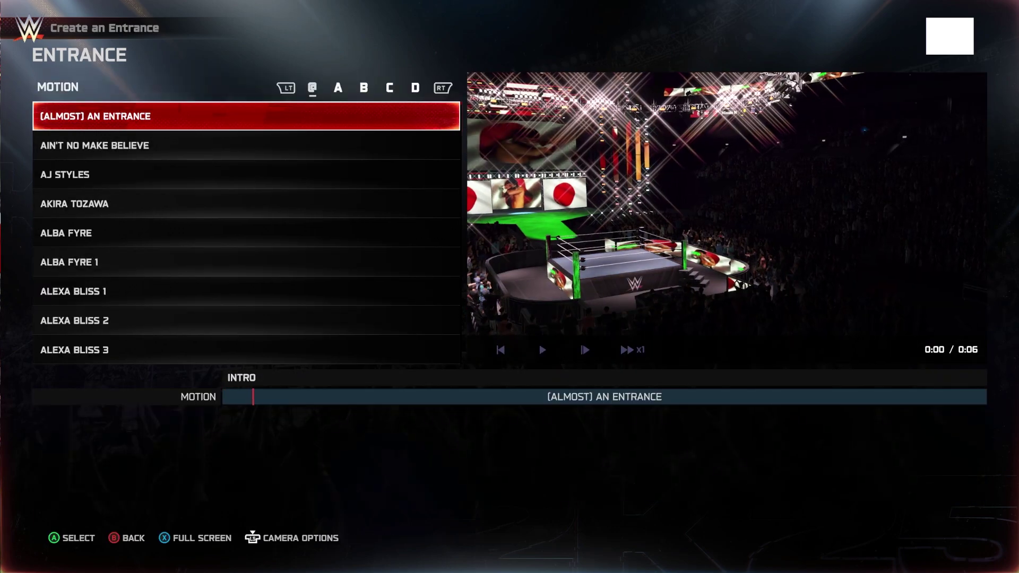
key(Page_Down)
key(Page_Down)
key(Page_Up)
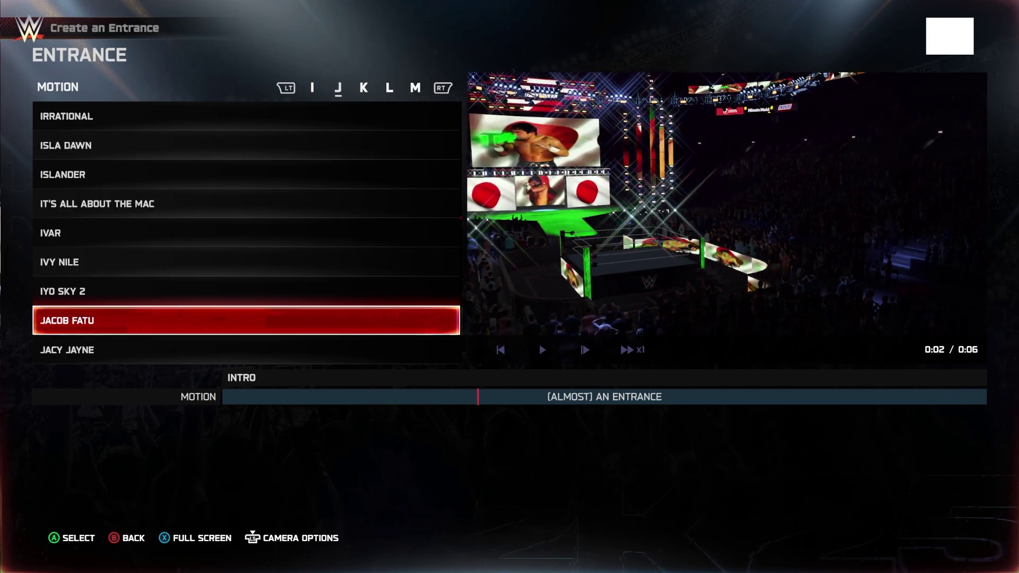
key(Down)
key(Down)
key(Up)
key(Up)
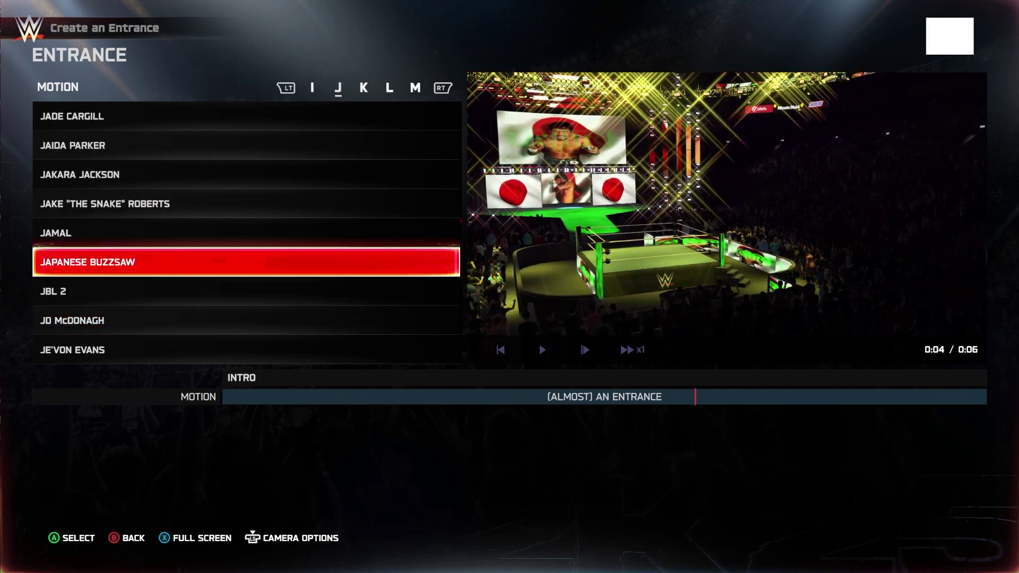
key(Return)
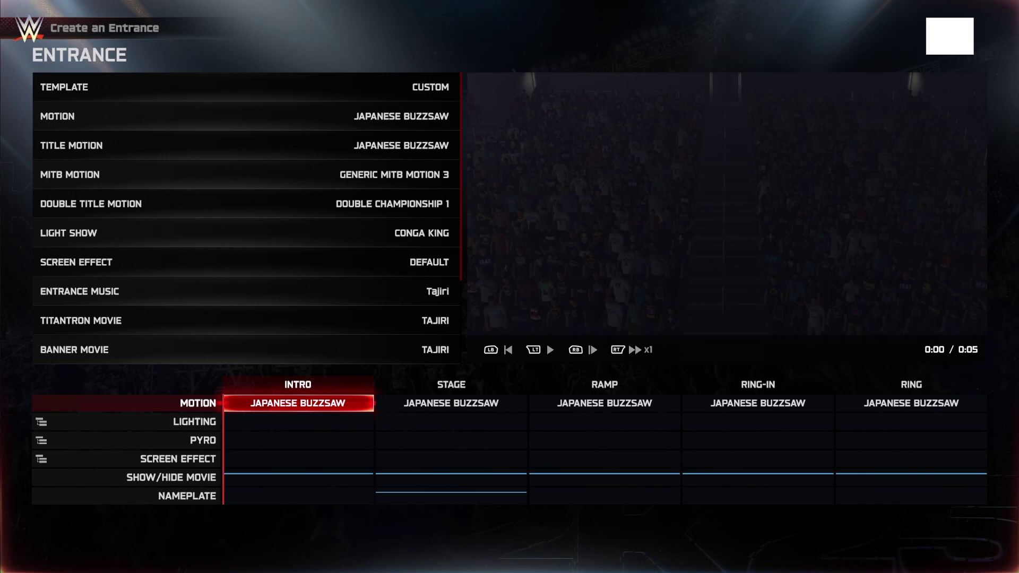
Preview the stage portion of the entrance, then close the entrance timeline
key(Right)
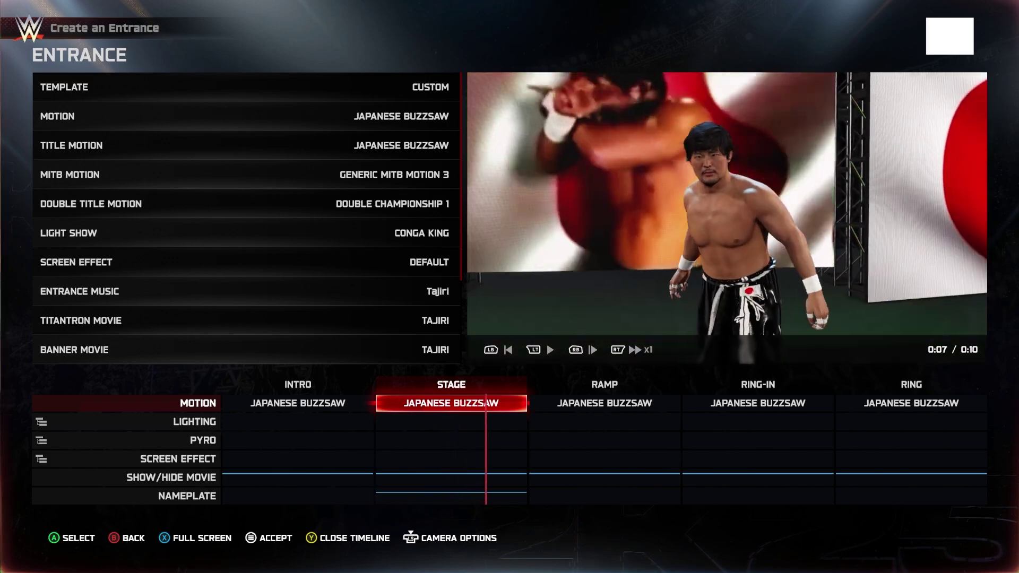
key(y)
Save the Tajiri entrance changes to Universe Save Slot 1
key(Return)
key(Down)
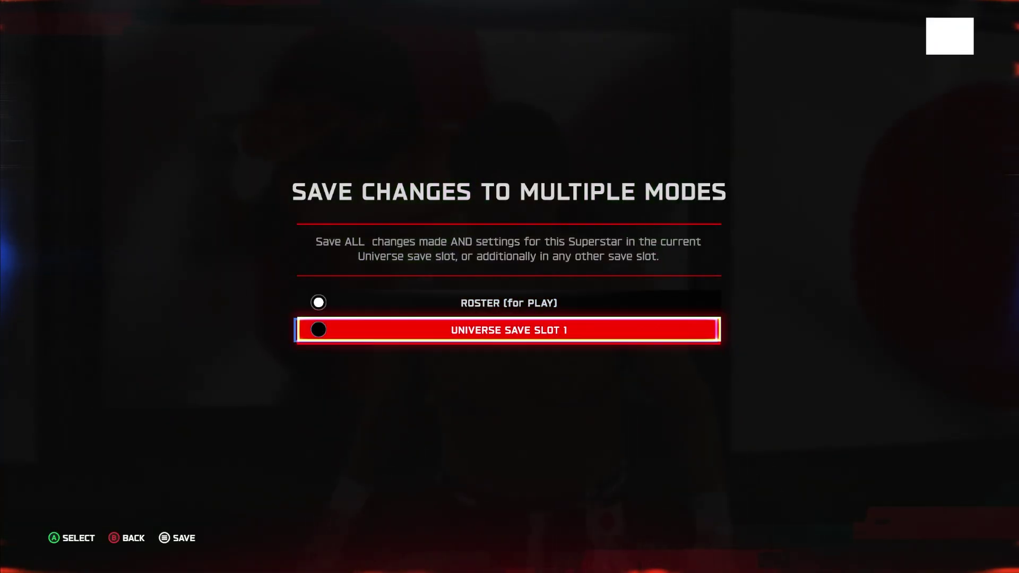
key(Return)
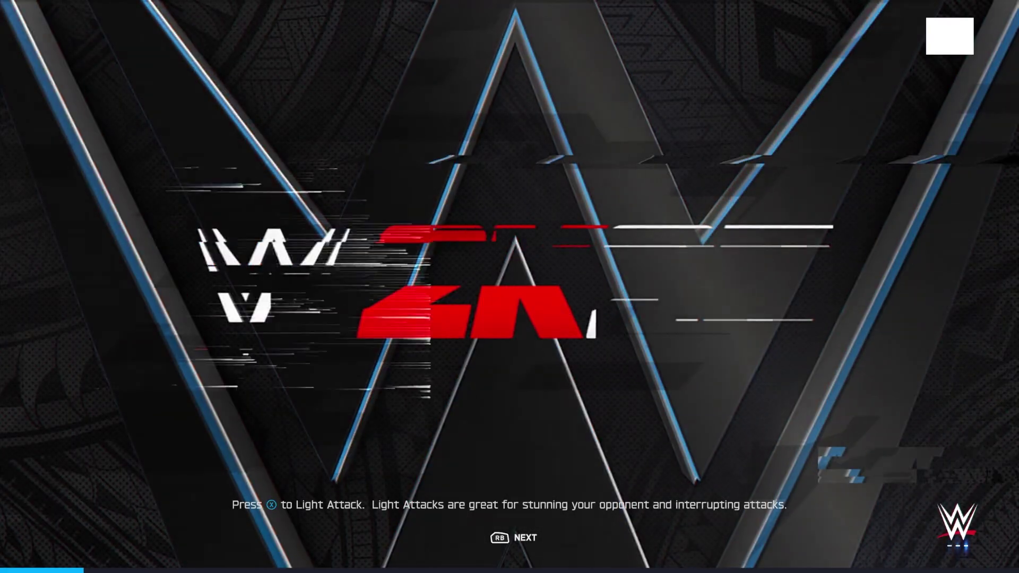
key(Down)
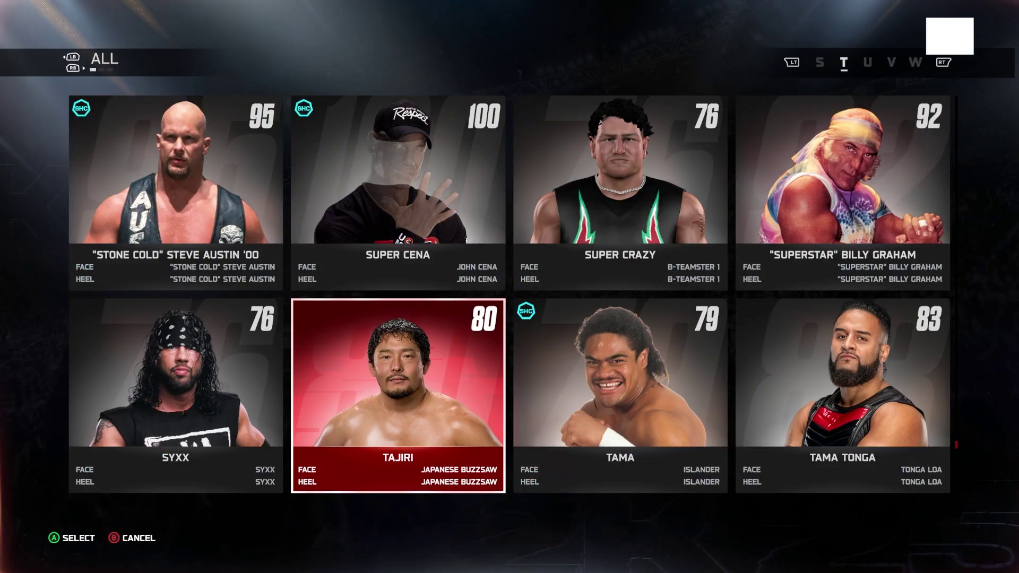
Open Creations > Victory > Superstar for Tajiri and save to Universe slot 1 again
key(Return)
key(Return)
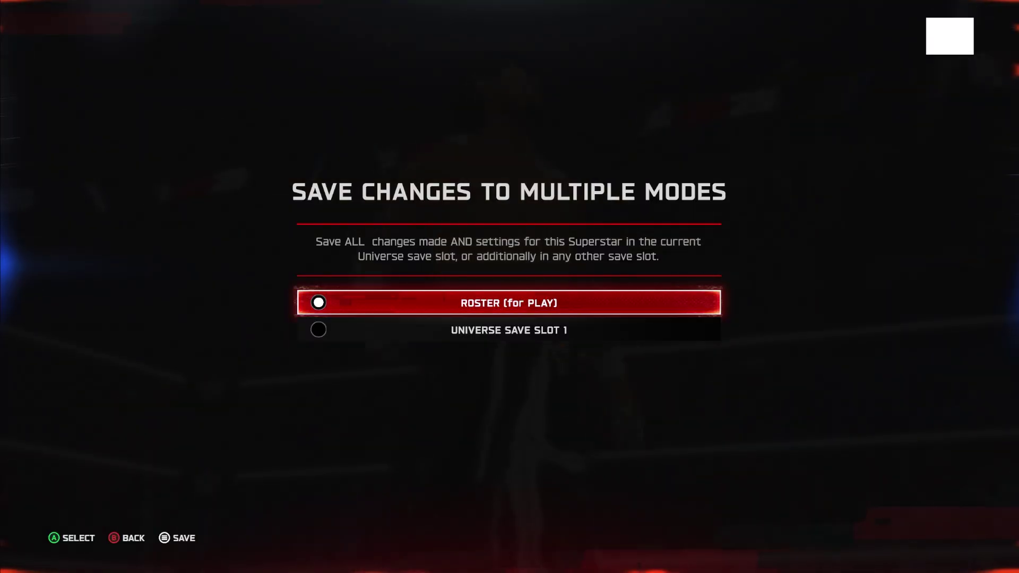
key(Down)
key(Return)
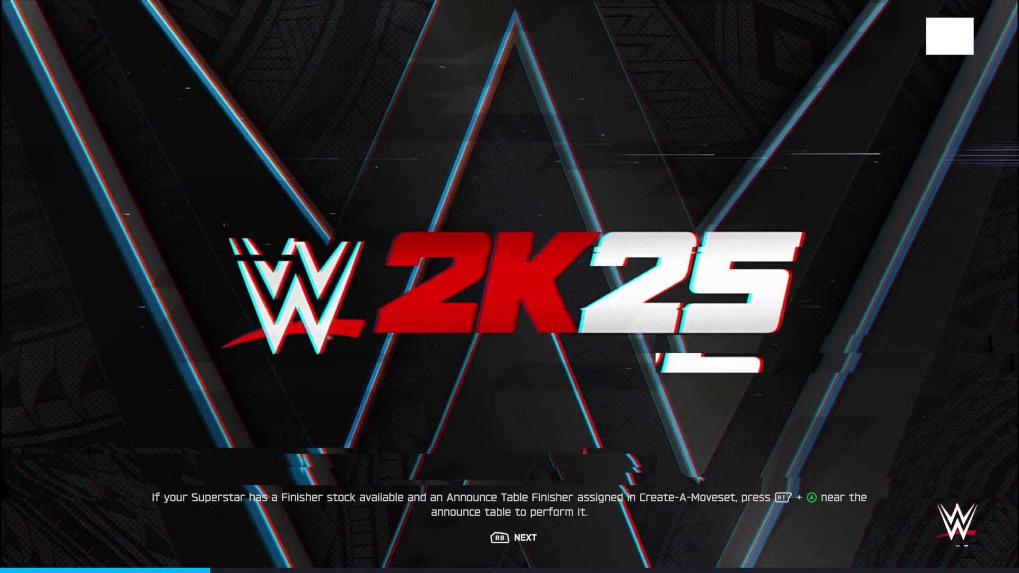